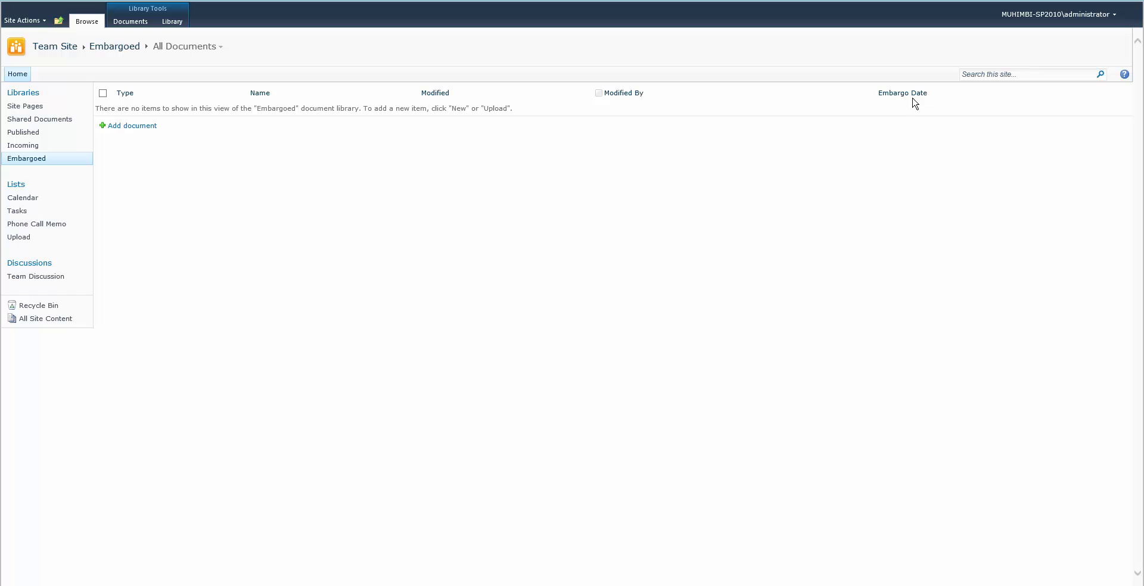
- Create a Nintex workflow for the Embargoed library from the Blank template
left_click(174, 23)
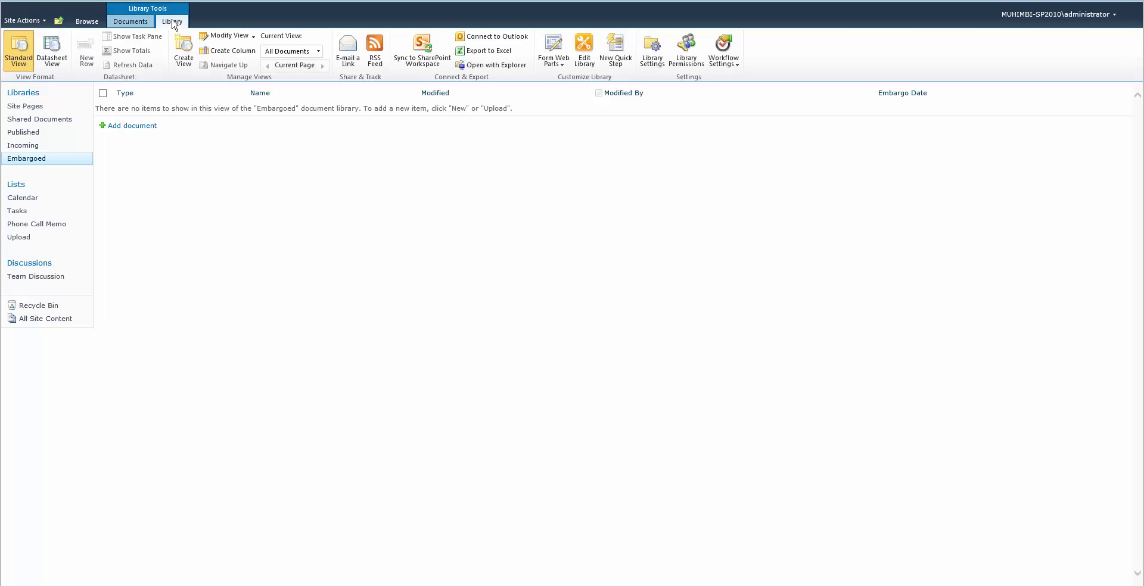
left_click(737, 65)
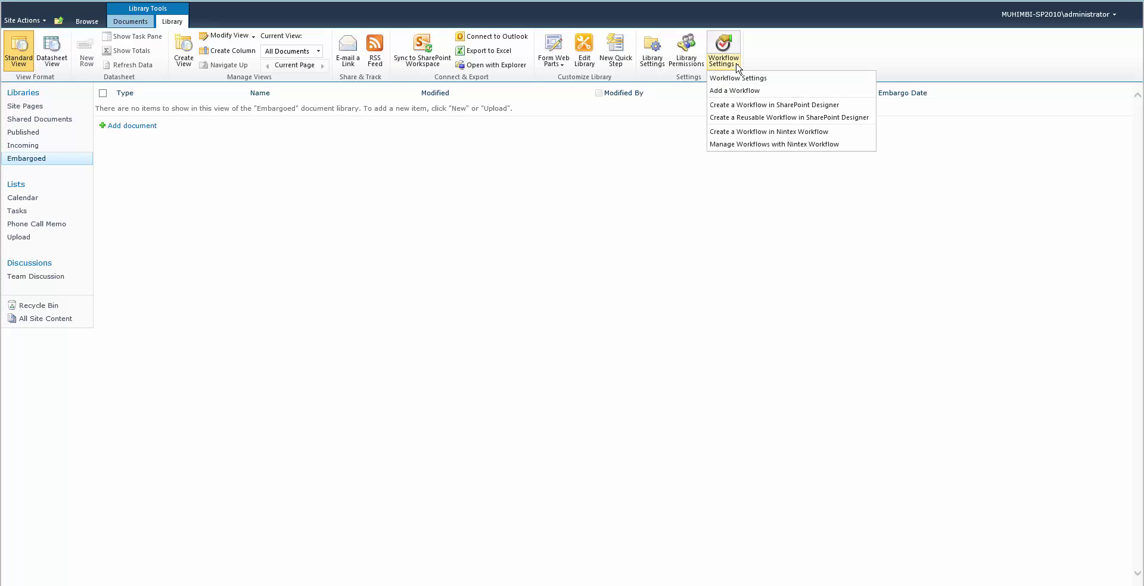
left_click(730, 133)
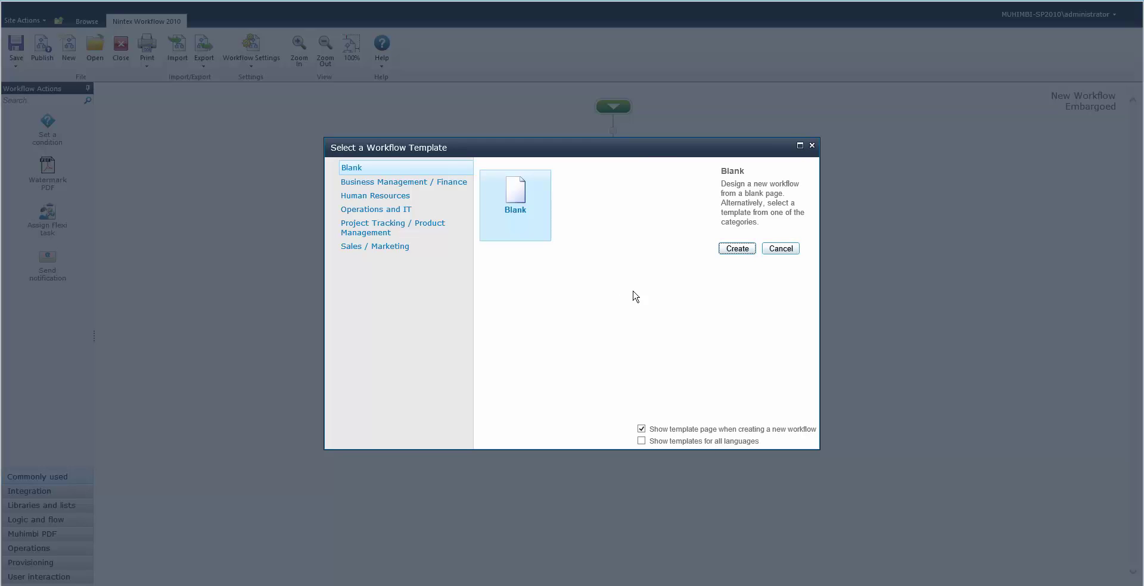
left_click(748, 248)
- Add a Set a condition action at the start of the workflow and title it "Is this PDF"
left_click_drag(48, 122, 618, 131)
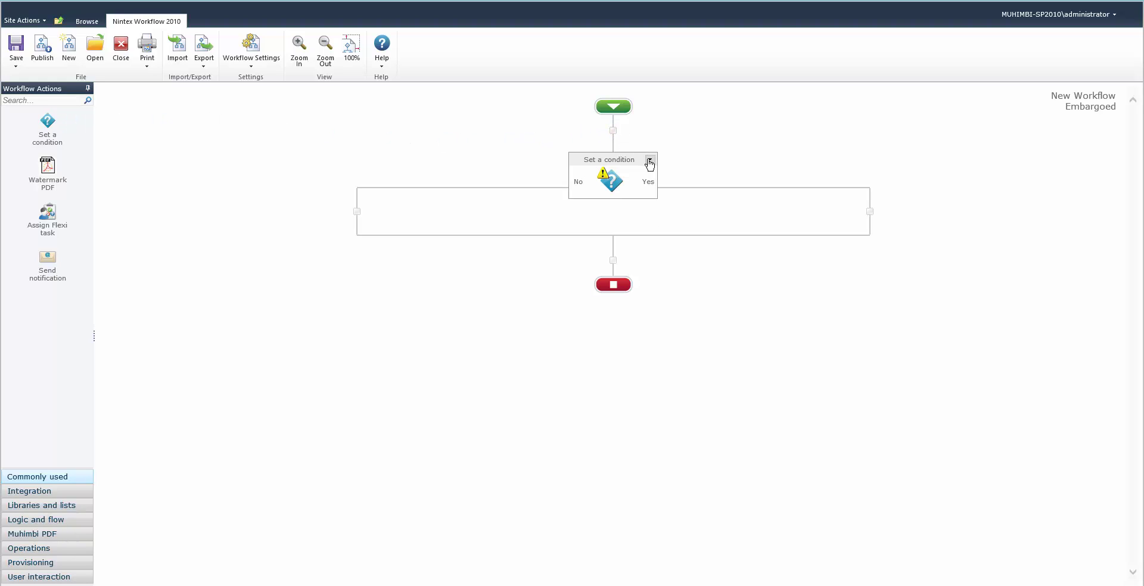
left_click(599, 160)
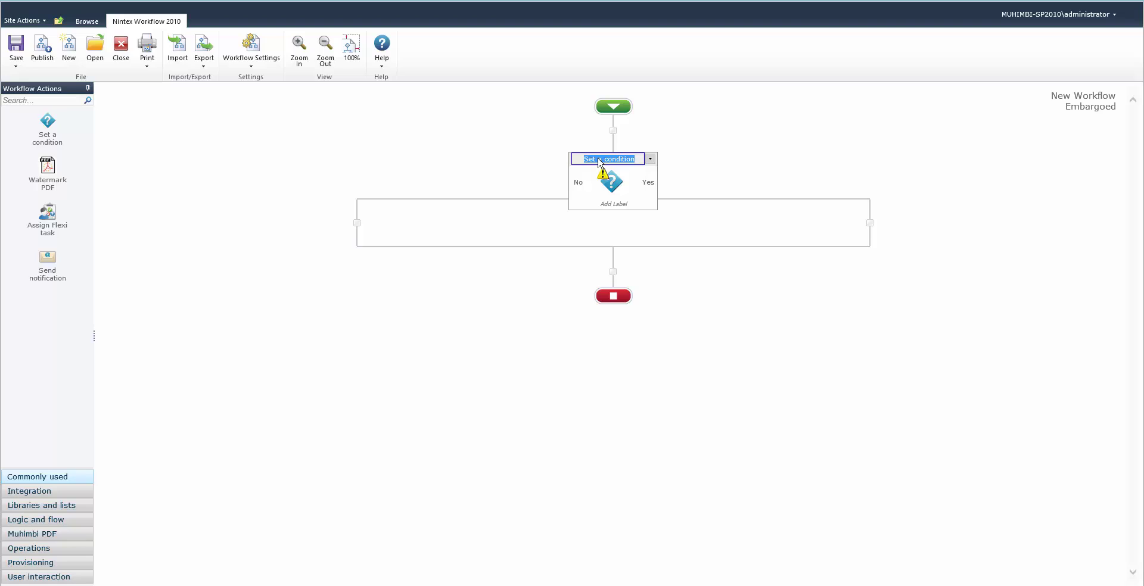
type("Is this PDF")
- Configure the "Is this PDF" condition so the current item's Type field equals the value pdf, and save it
left_click(651, 160)
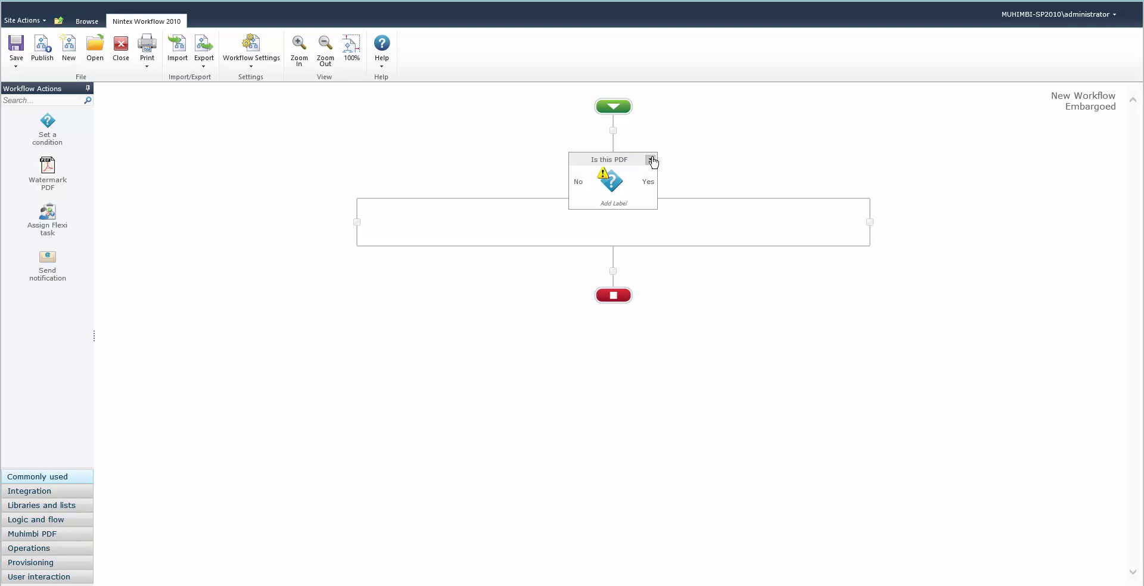
left_click(618, 174)
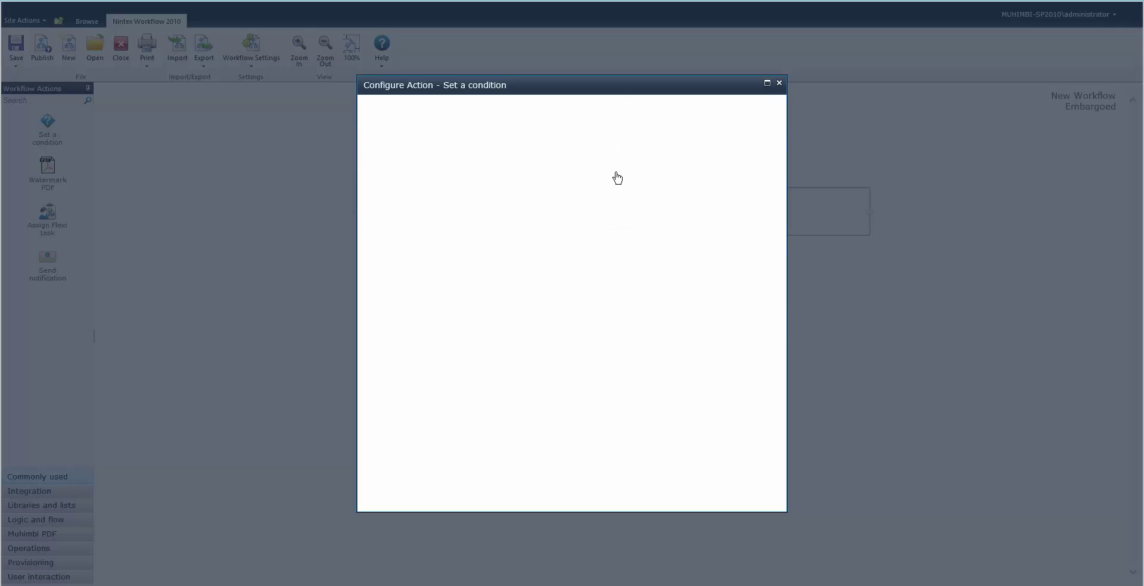
left_click(534, 221)
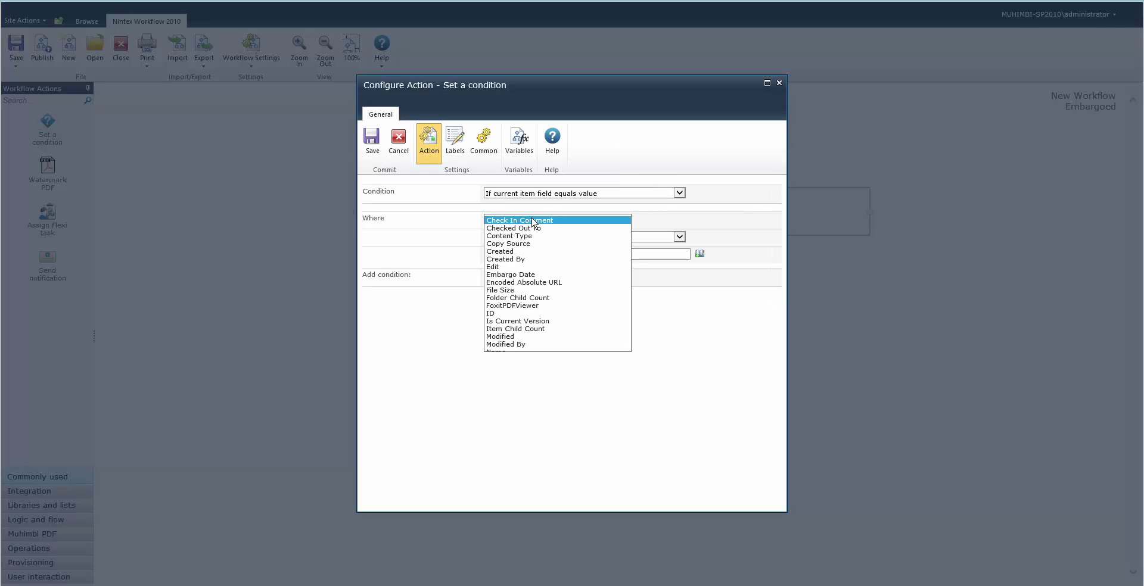
left_click(502, 410)
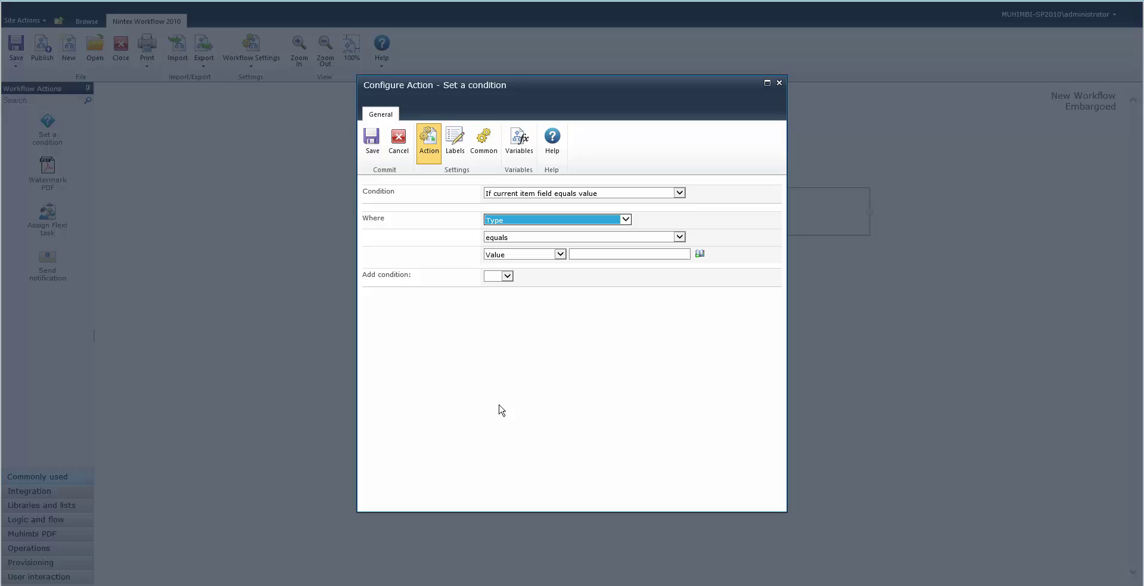
left_click(592, 255)
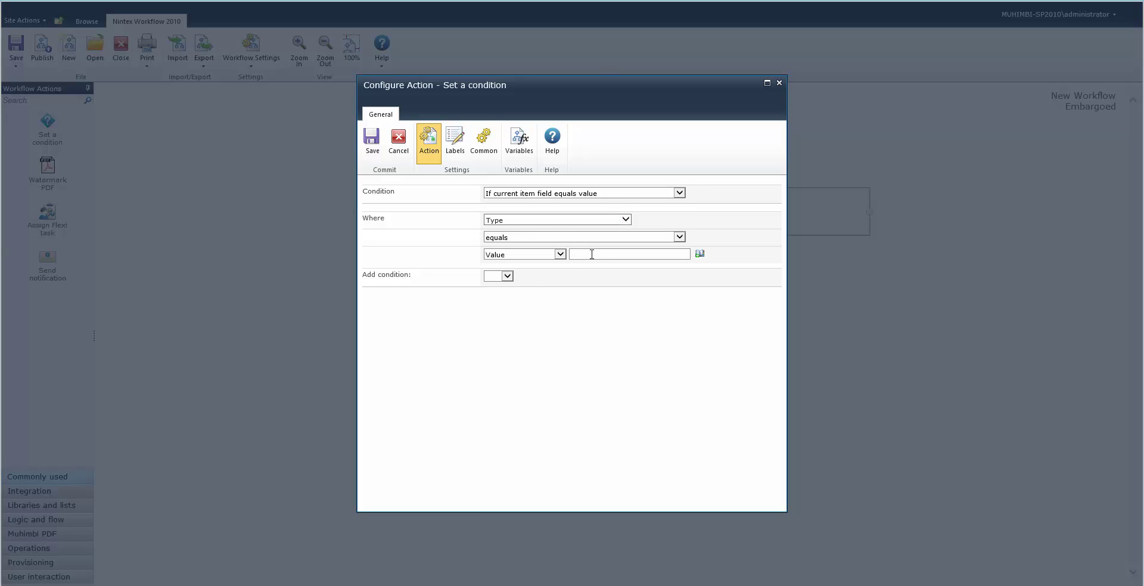
type("pdf")
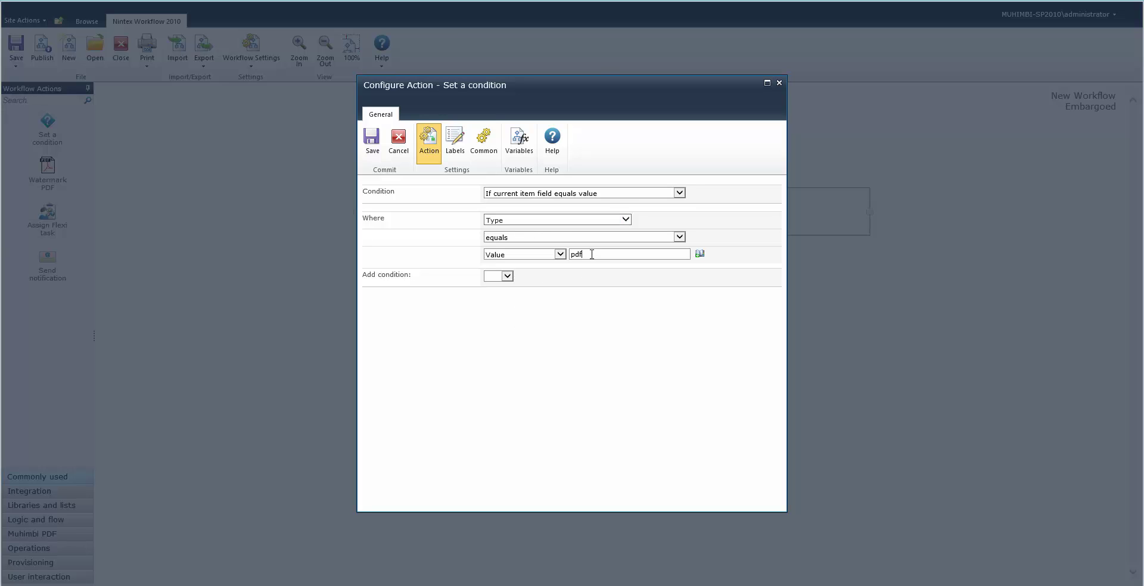
left_click(371, 143)
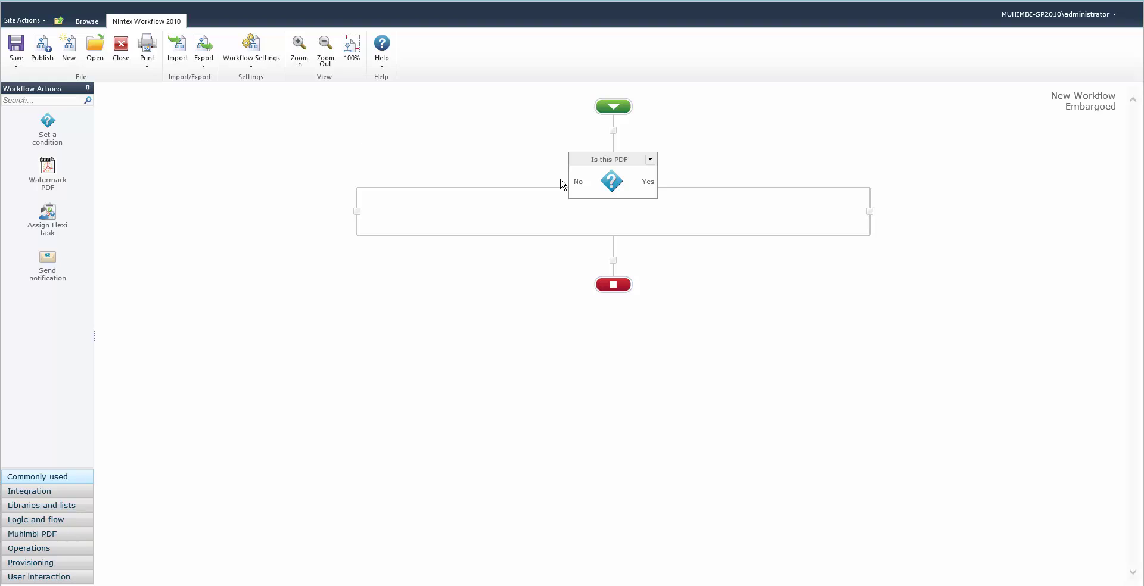
- Add the Muhimbi Watermark PDF action to the Yes branch of the condition
left_click(36, 533)
scroll(89, 268, "down", 2)
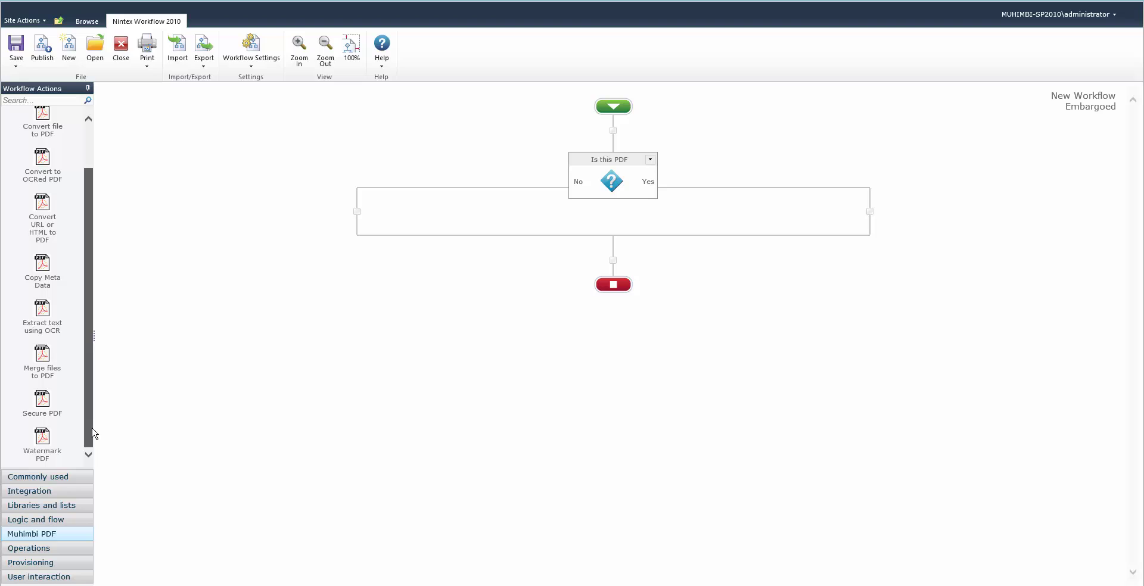
left_click_drag(42, 438, 870, 212)
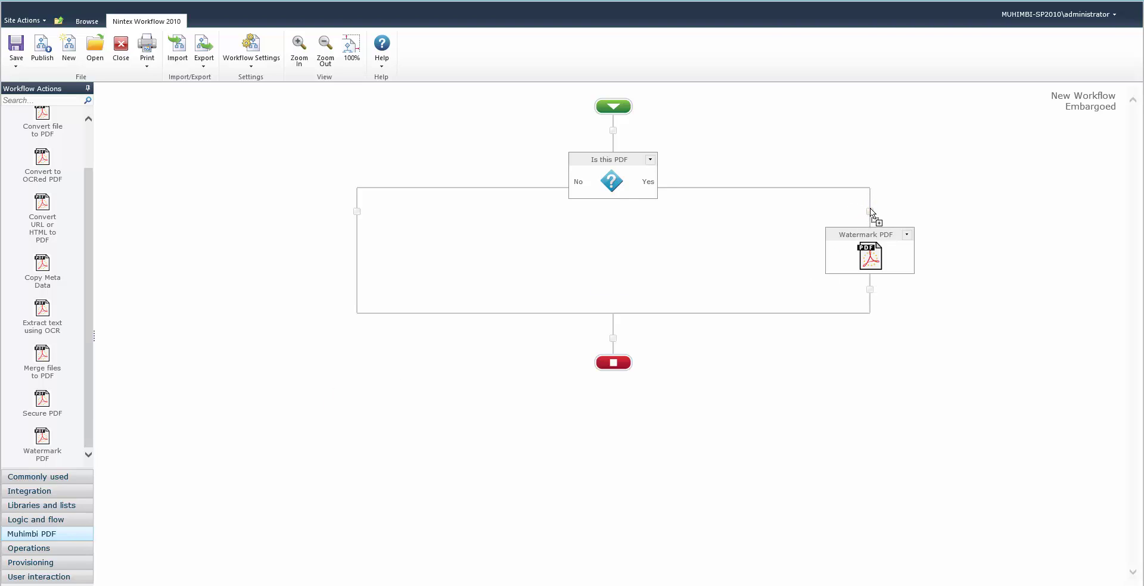
- Configure the Watermark PDF action's content as "Embargo Until:" followed by a reference to the Embargo Date item property
left_click(907, 235)
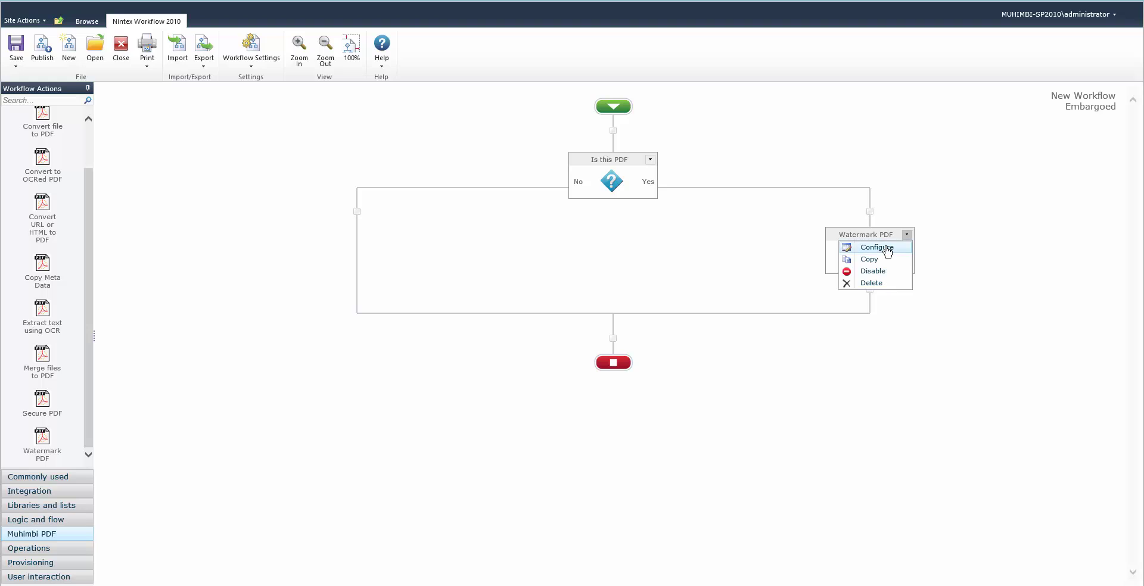
left_click(888, 245)
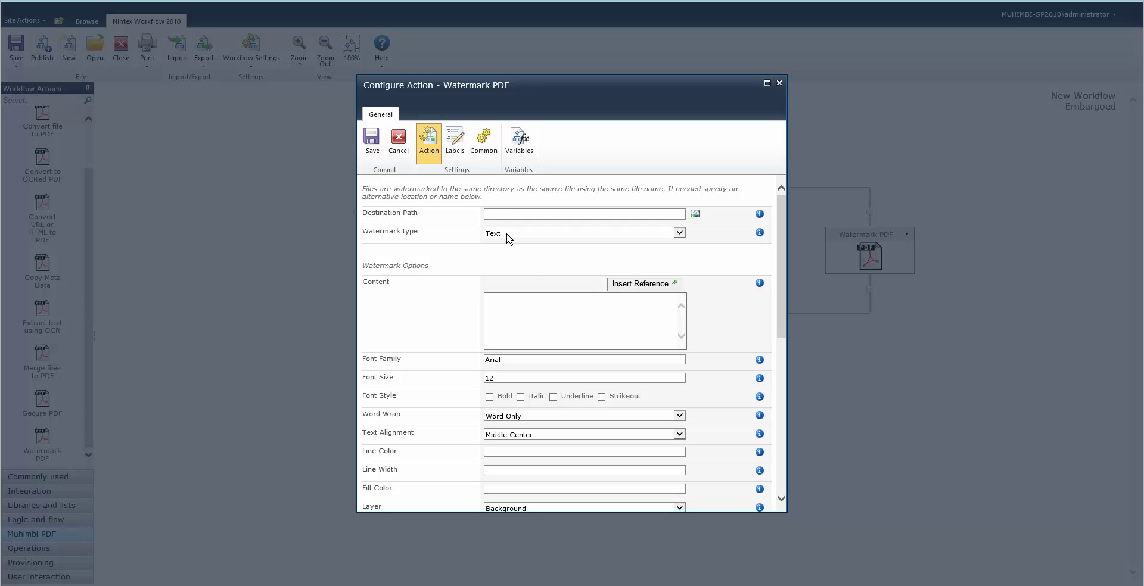
left_click(586, 299)
type("Emba")
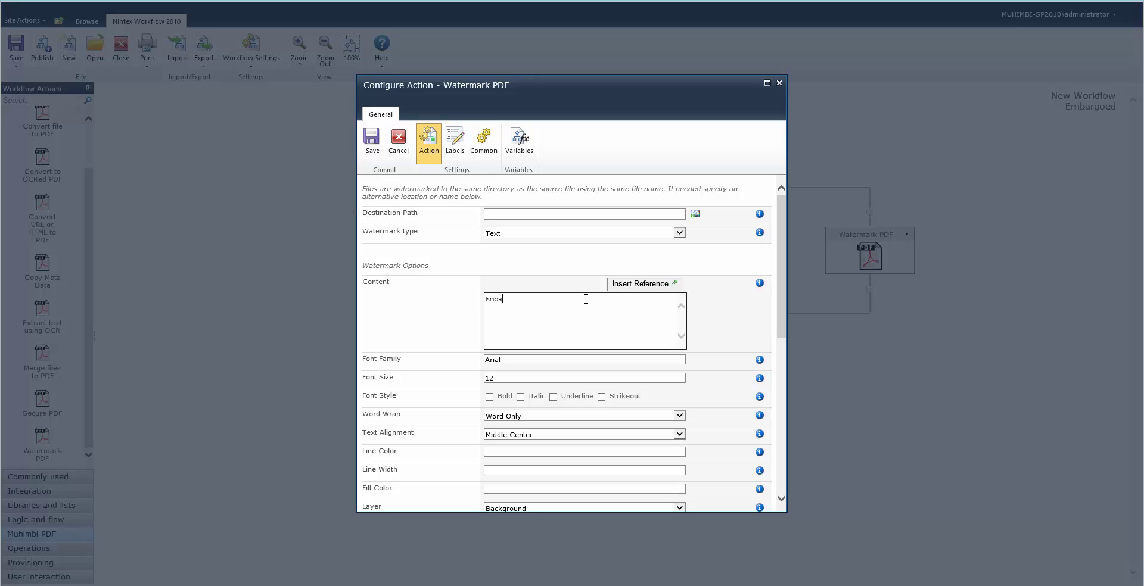
type("rgo Until:")
left_click(620, 285)
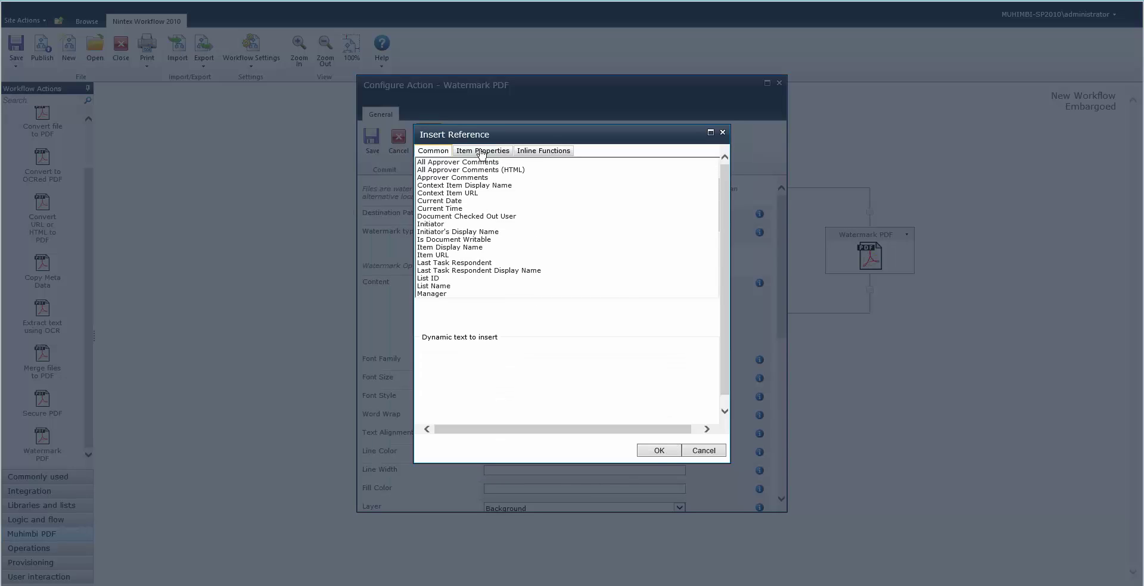
left_click(482, 153)
left_click(441, 203)
left_click(441, 203)
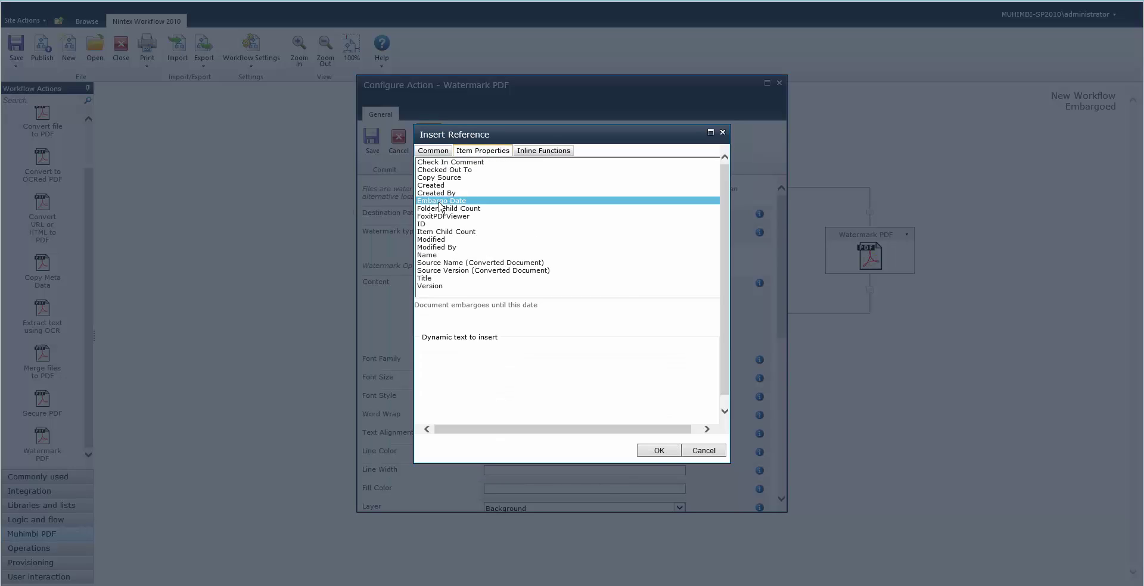
left_click(653, 451)
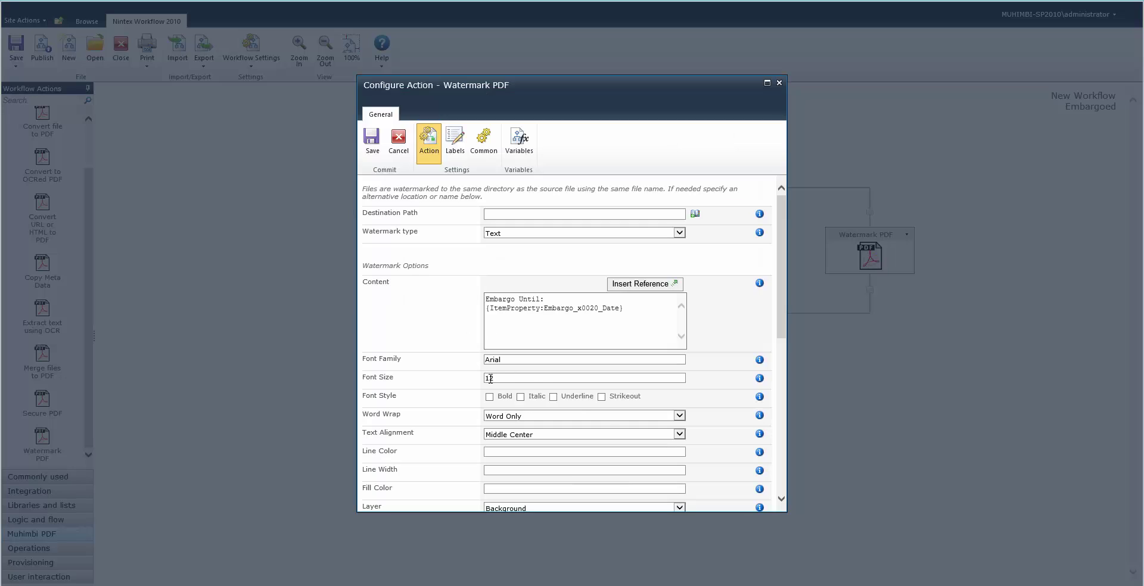
- Set the watermark's font size to 42, enter a fill color, and set its rotation to -45
left_click_drag(493, 379, 478, 379)
type("42")
left_click_drag(782, 328, 782, 388)
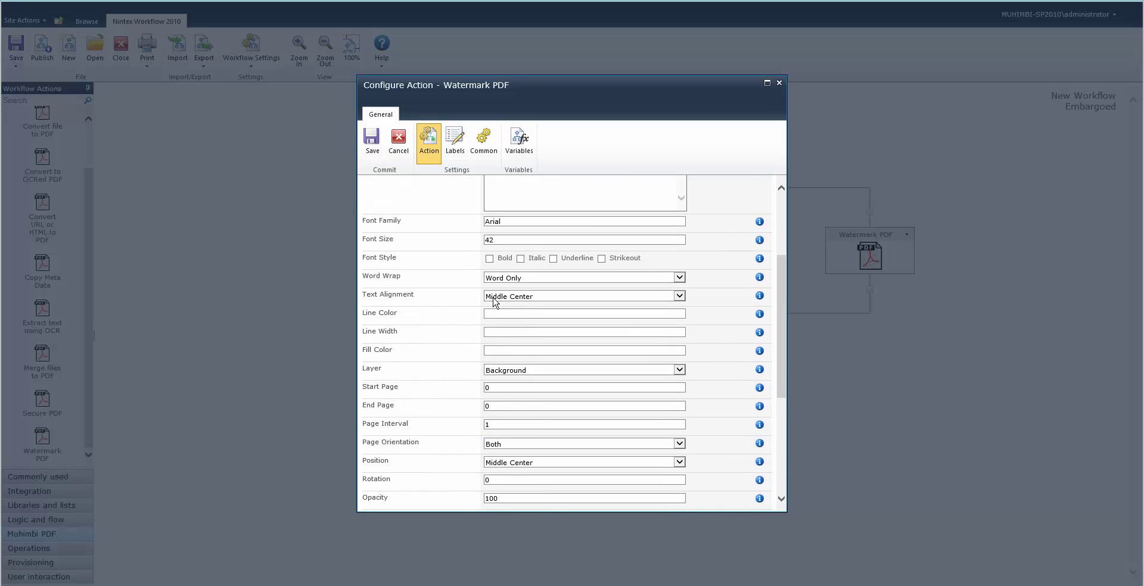
left_click(503, 352)
double_click(475, 477)
type("-45")
- Set the watermark's opacity to 50 and both height and width to 400, and save the action
scroll(784, 343, "down", 3)
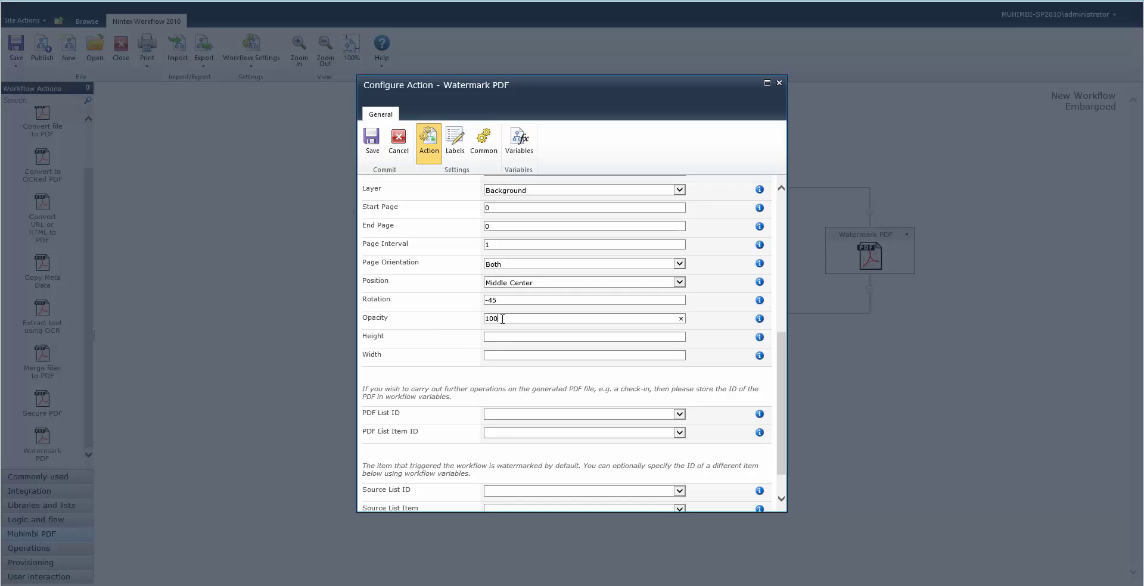
left_click_drag(503, 319, 480, 322)
type("50")
type("400")
scroll(514, 401, "down", 1)
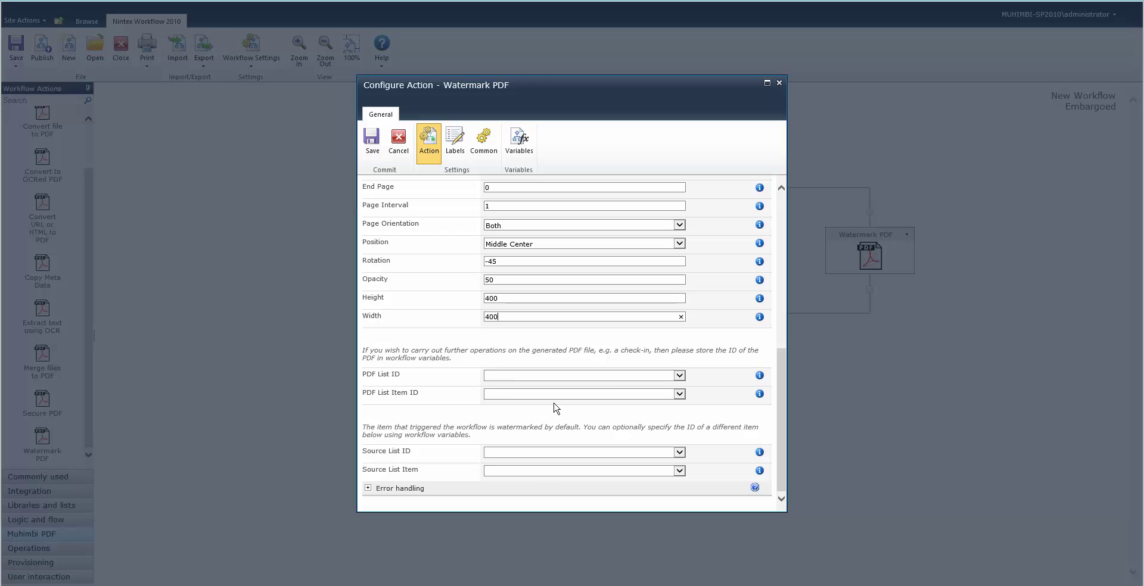
left_click(375, 145)
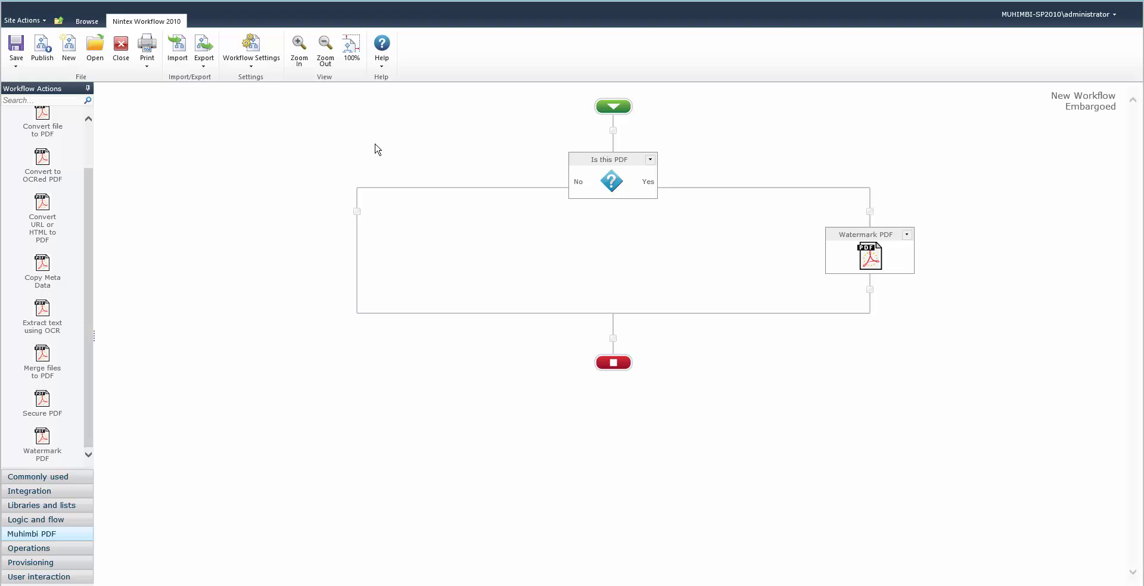
- Set the workflow to start when items are created and save the workflow settings
left_click(251, 71)
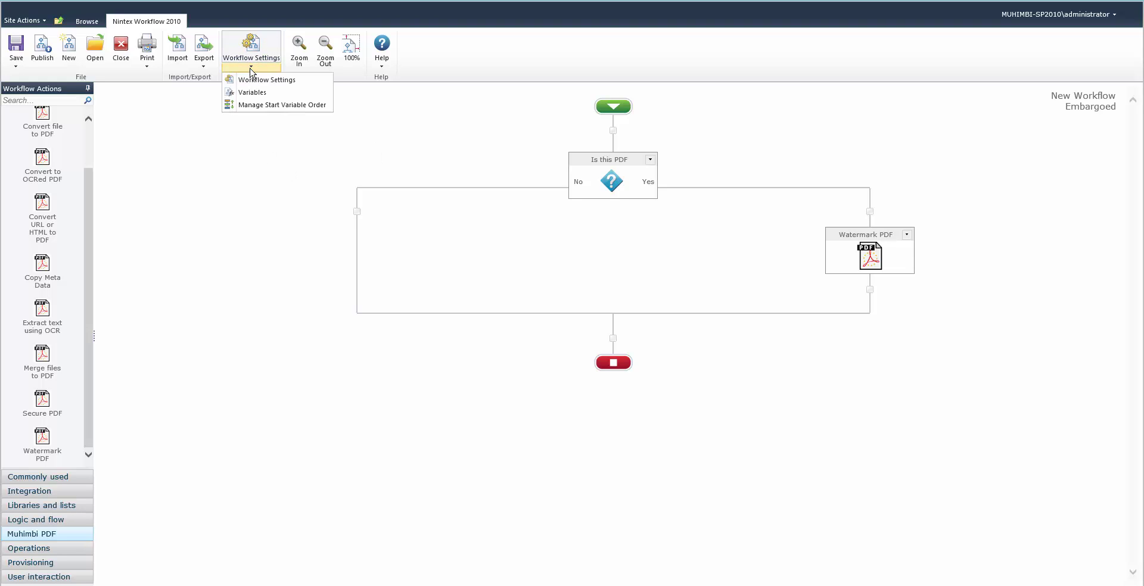
left_click(253, 80)
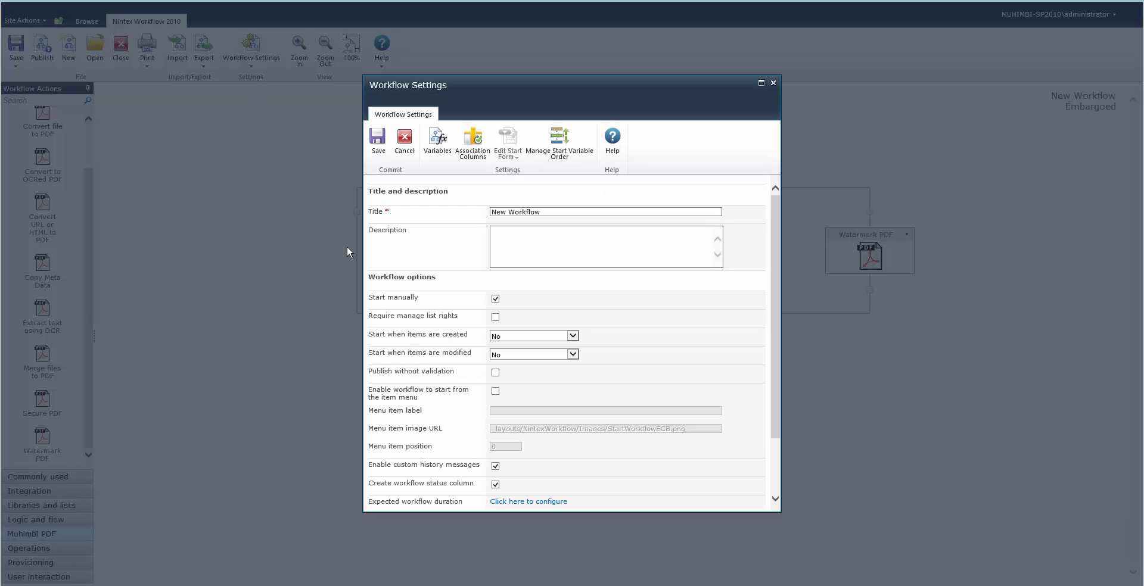
left_click(574, 336)
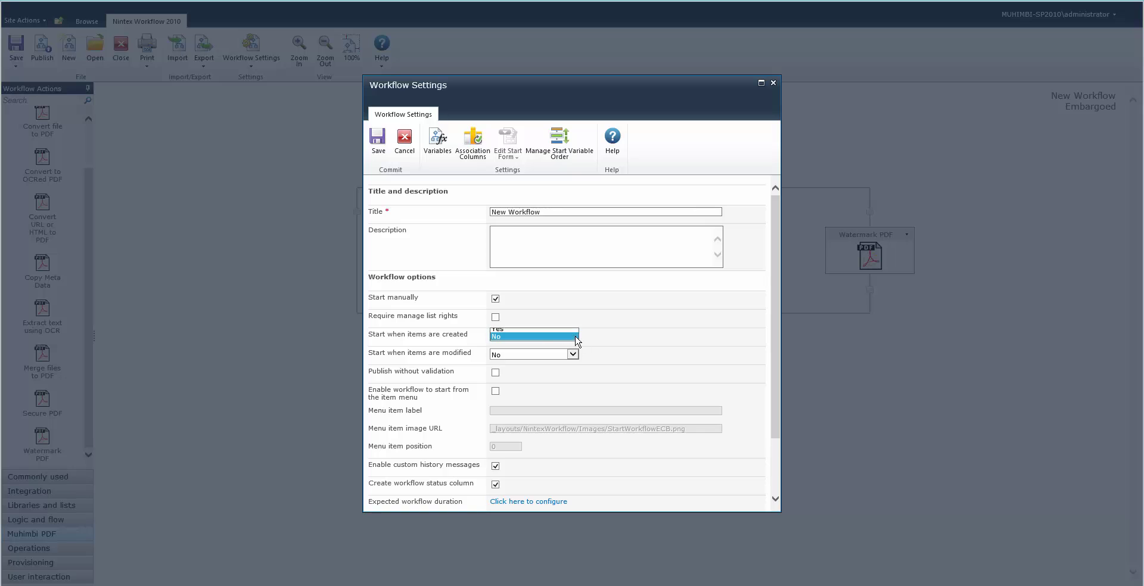
left_click(524, 329)
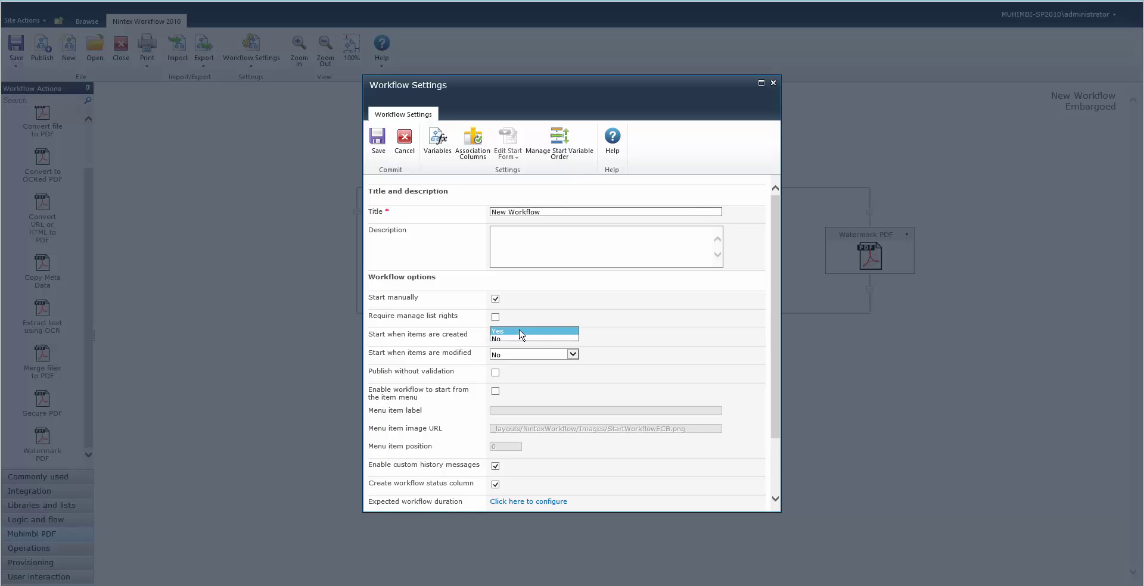
left_click(376, 143)
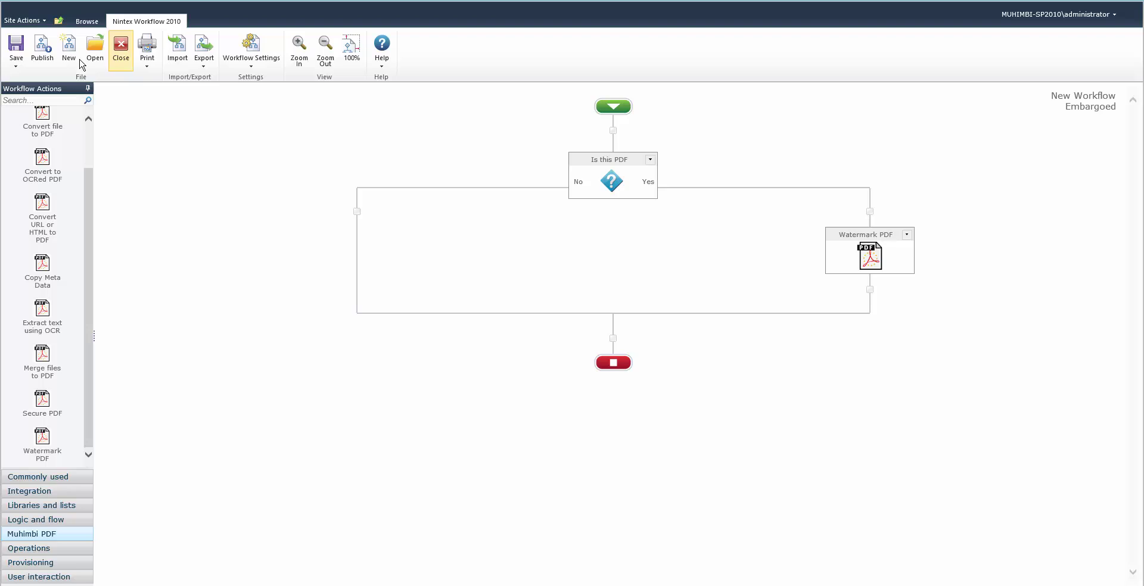
- Publish the workflow with the title "Watermark Embargo date on PDF" and return to the Embargoed library
left_click(45, 55)
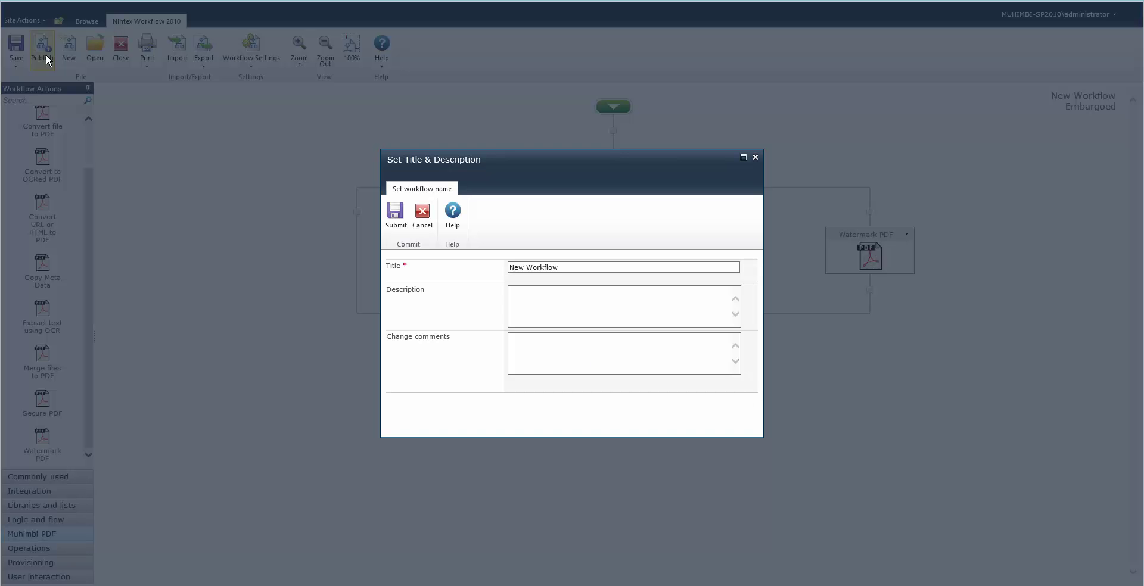
triple_click(569, 267)
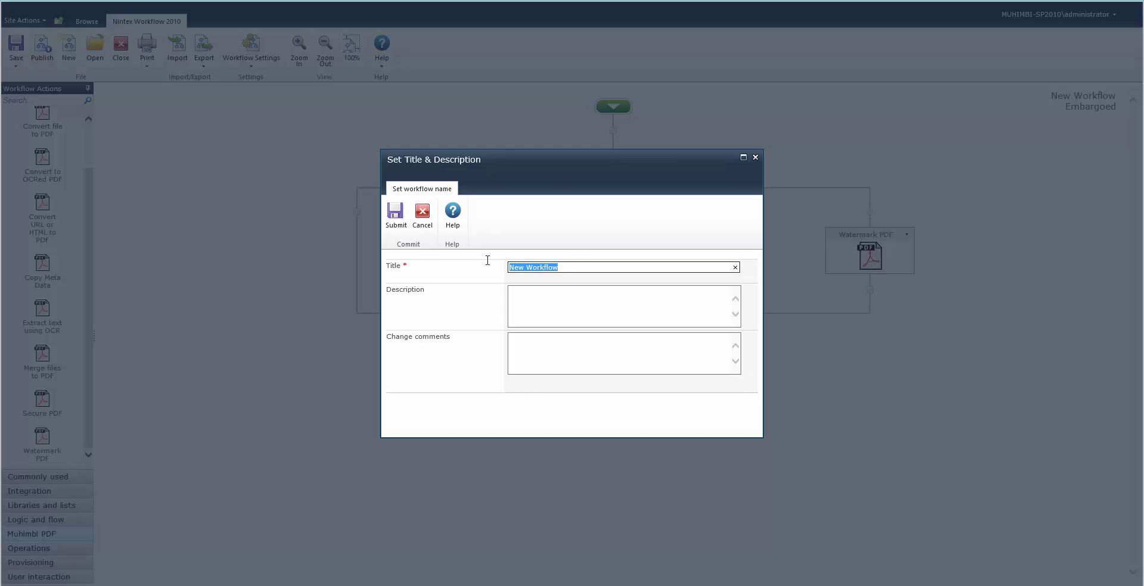
type("Watermark Embargo date on PDF")
left_click(388, 221)
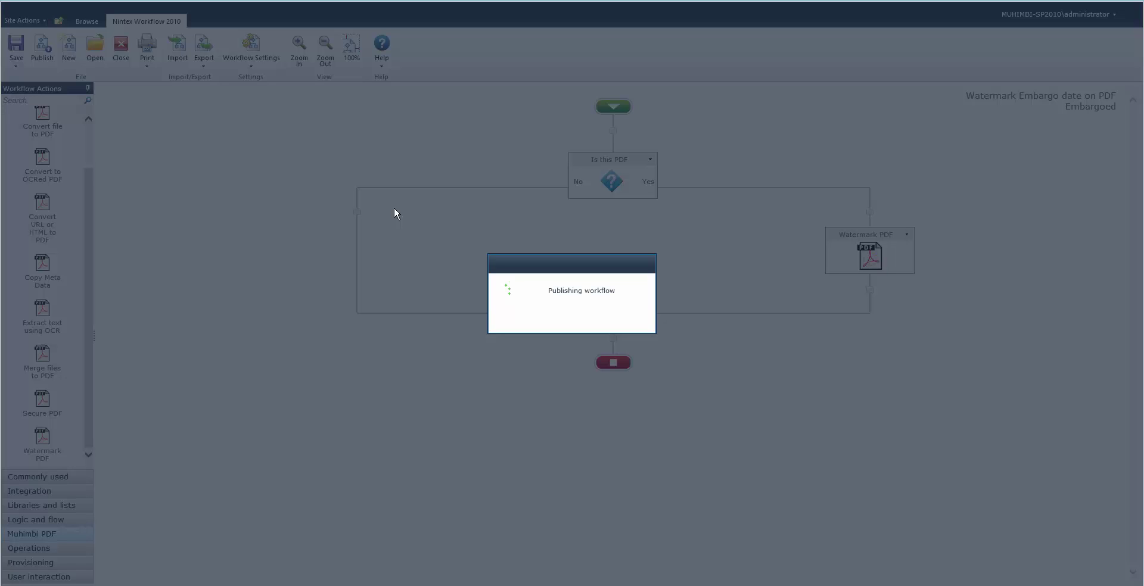
left_click(552, 308)
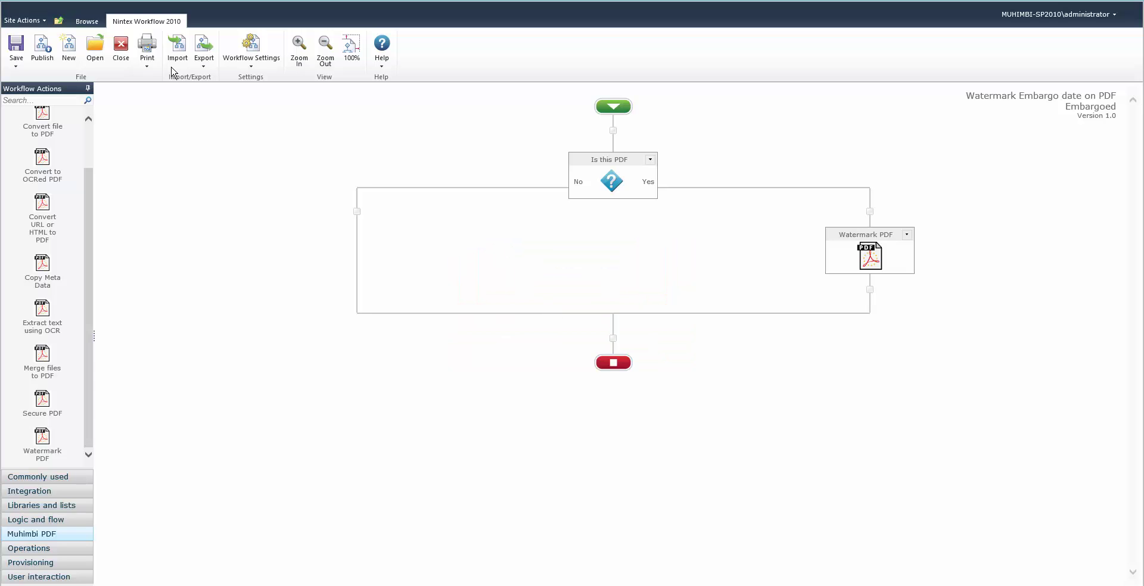
left_click(87, 21)
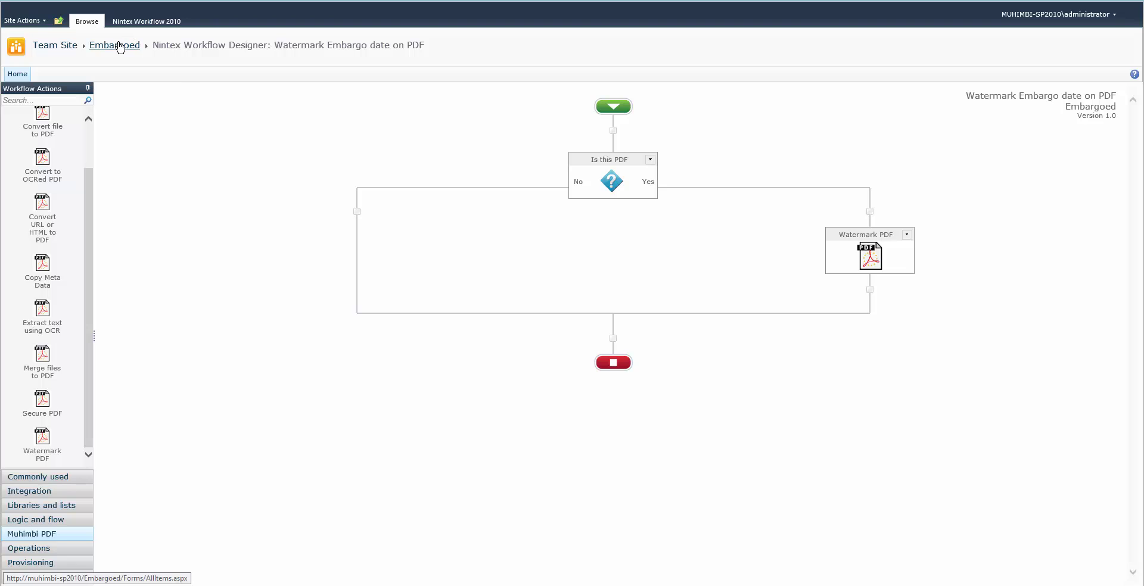
left_click(118, 46)
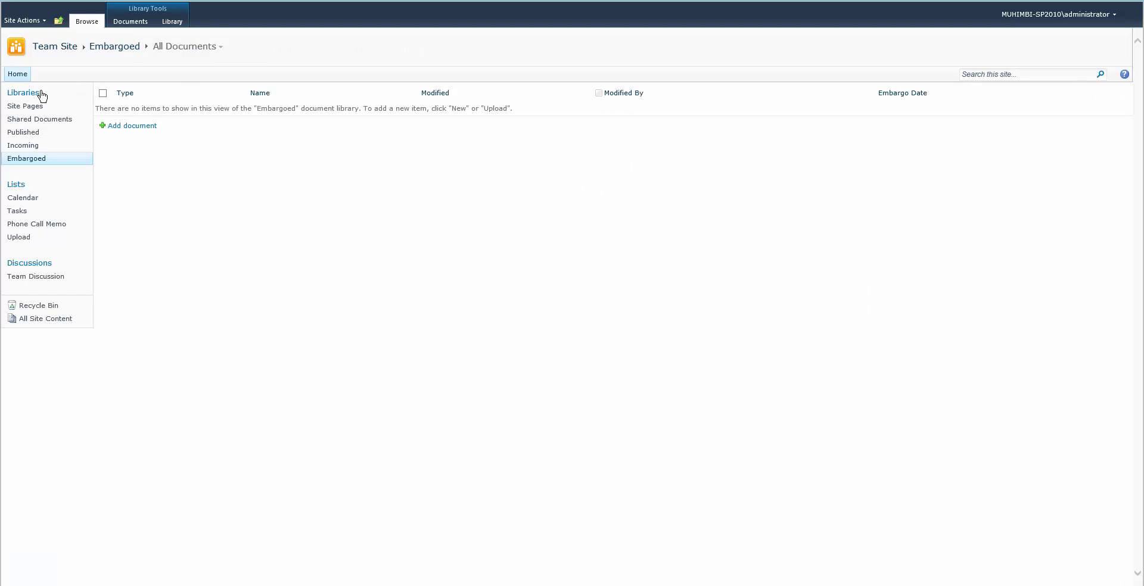
- Set the embargo date of PDF-Converter---Administration-Guide in the Incoming library to 8/9/2014 and save its properties
left_click(22, 146)
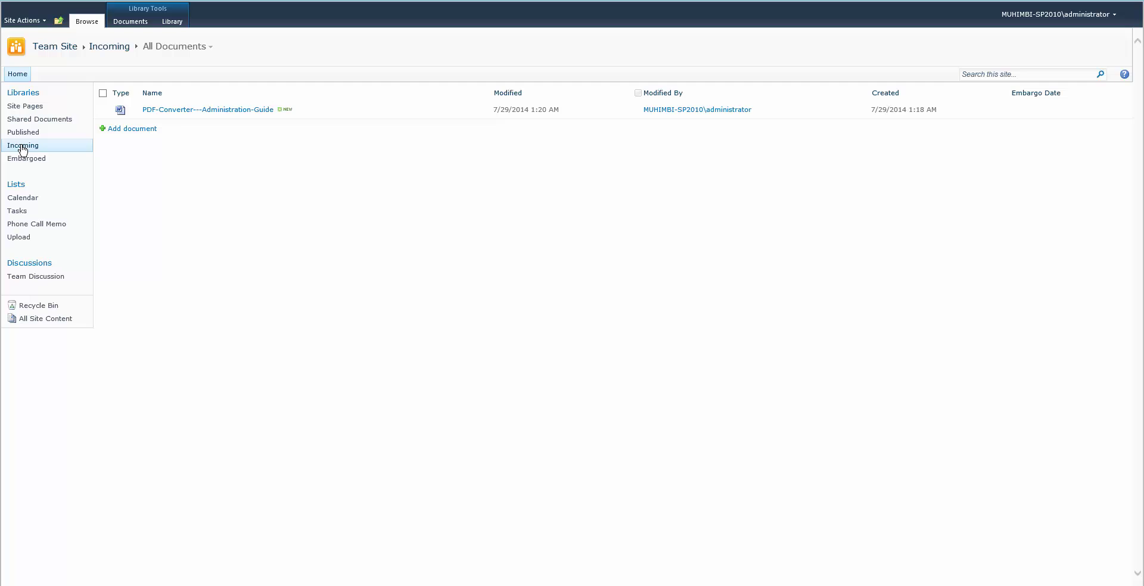
mouse_move(217, 116)
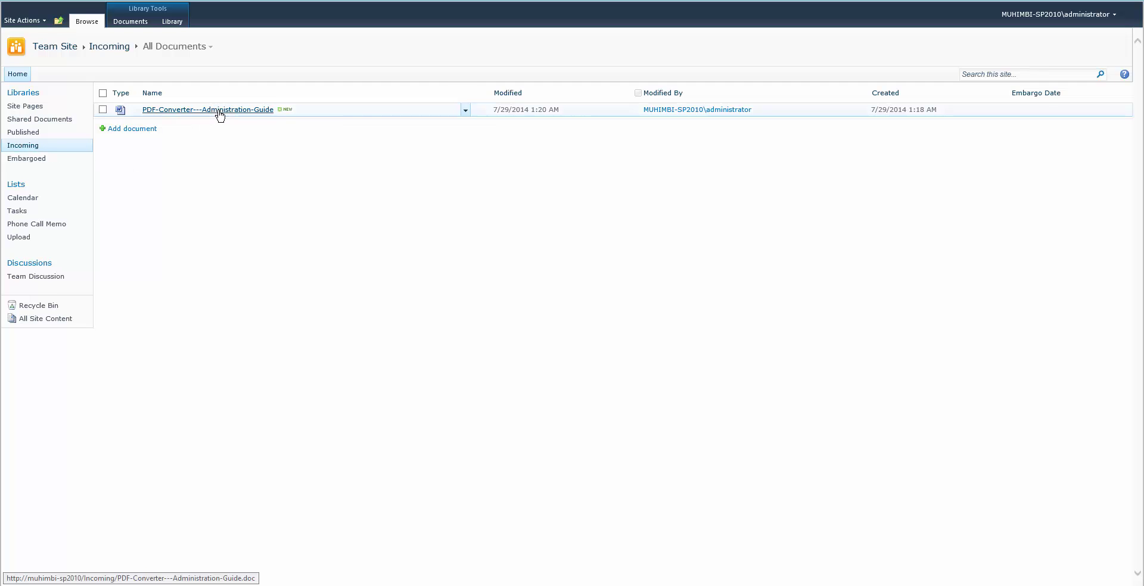
left_click(466, 112)
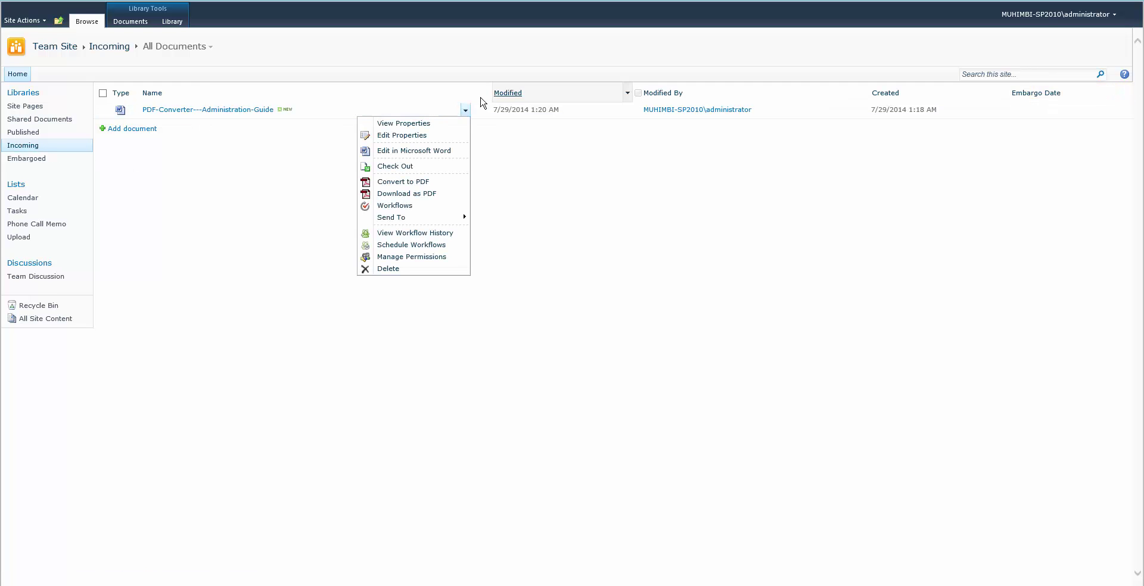
left_click(400, 137)
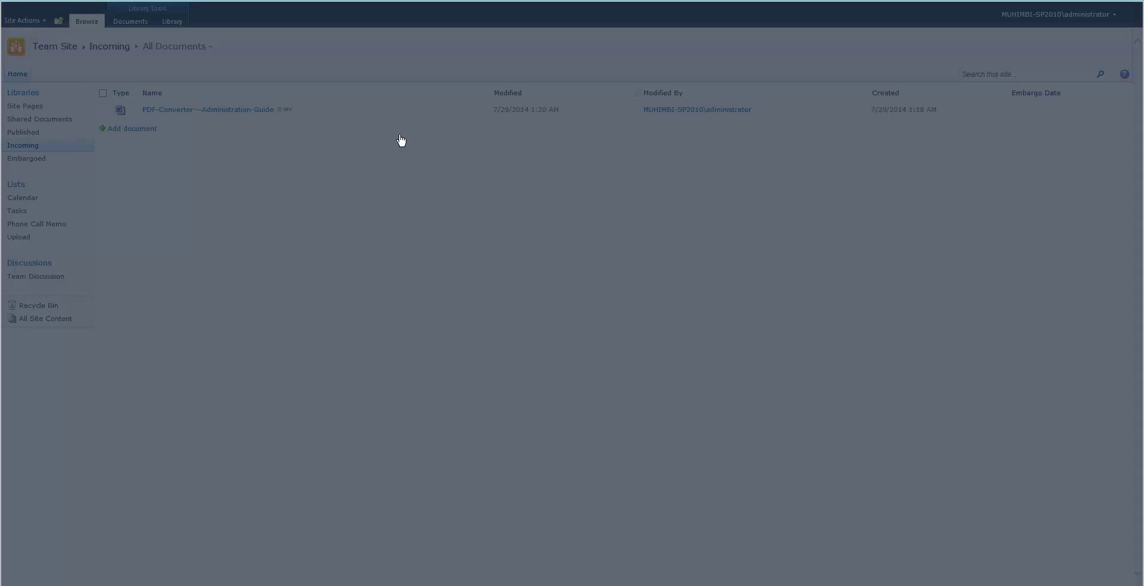
left_click(586, 332)
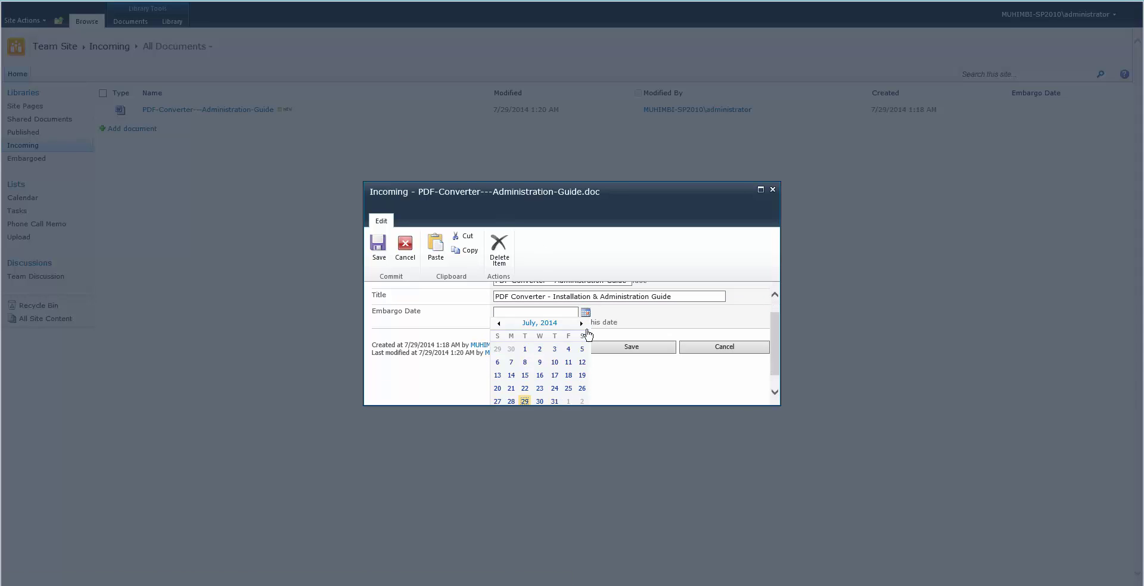
left_click(583, 326)
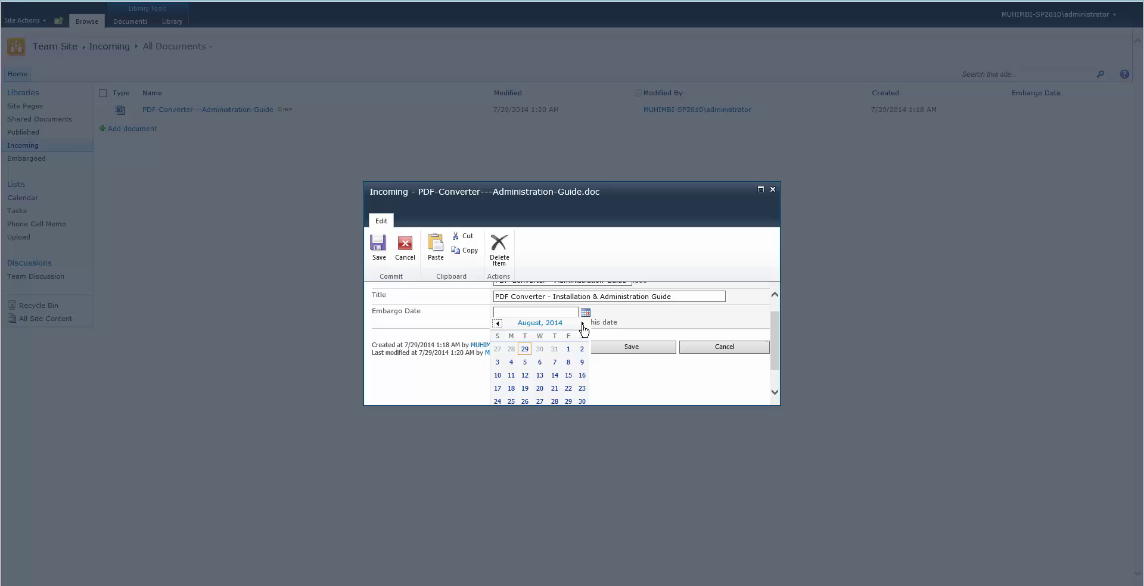
left_click(583, 363)
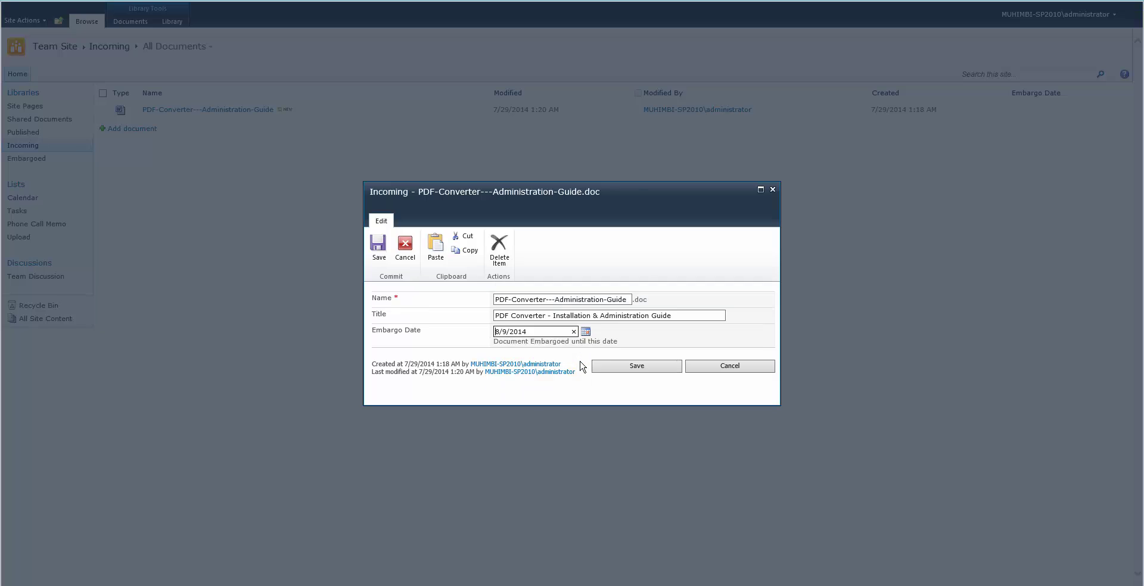
left_click(620, 367)
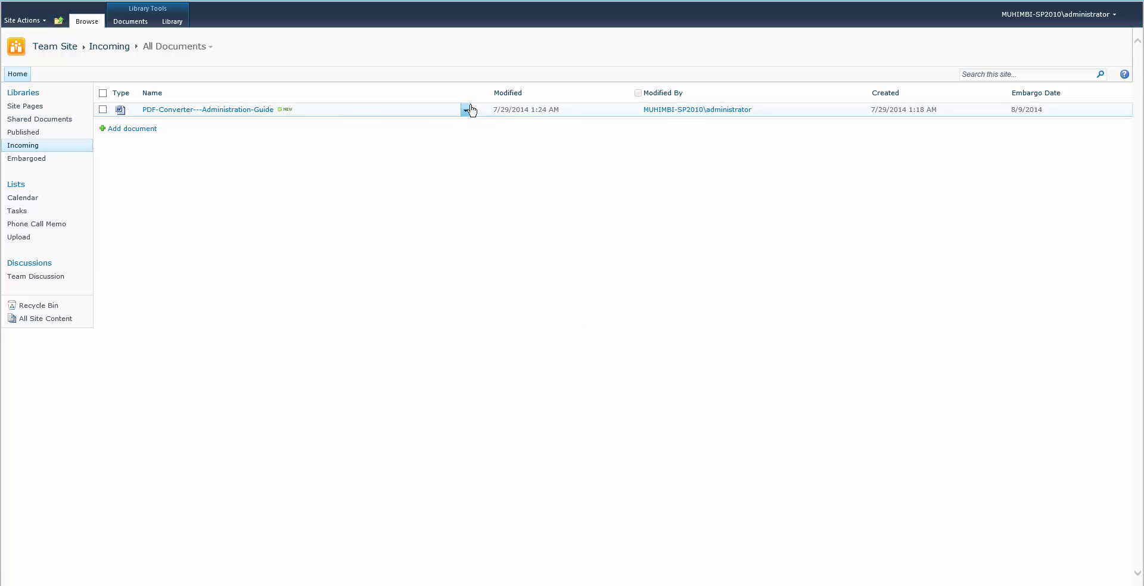
- Convert PDF-Converter---Administration-Guide to PDF with Embargoed as the destination folder
left_click(466, 111)
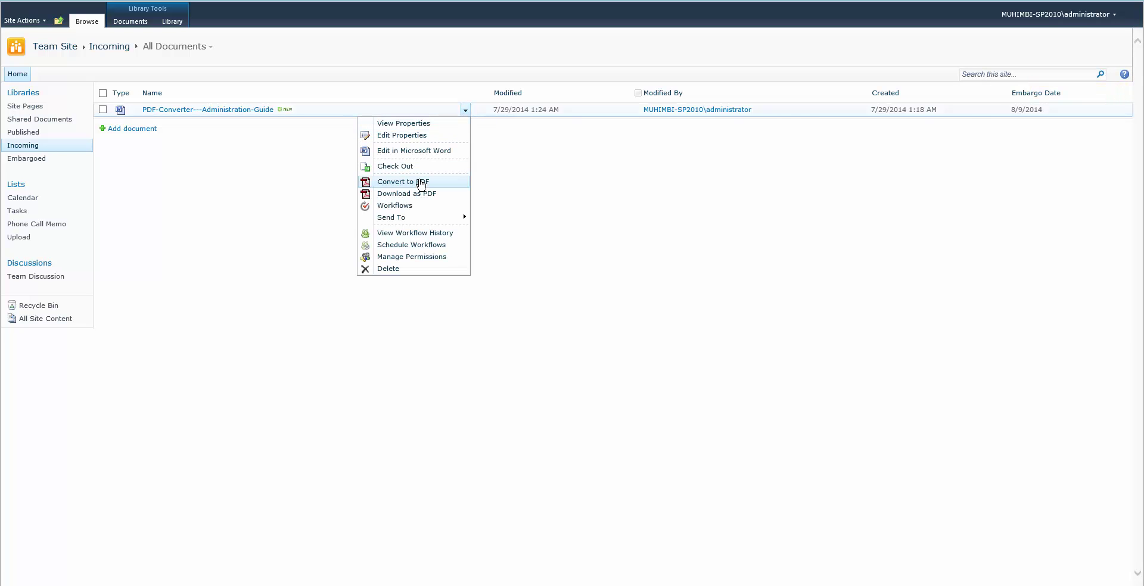
left_click(421, 183)
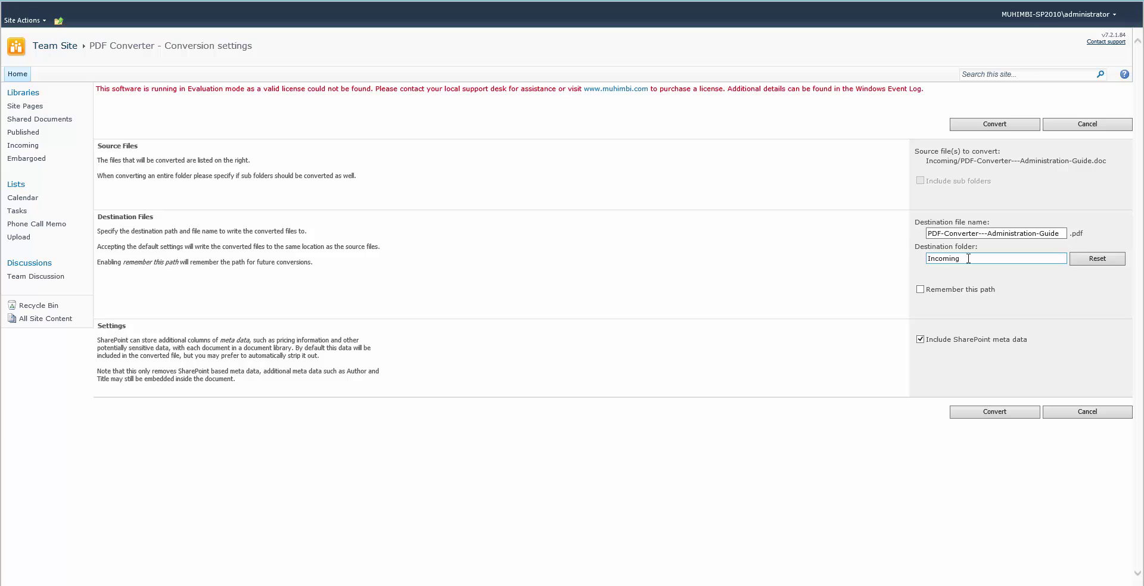
left_click_drag(968, 258, 914, 257)
type("Embargoed")
left_click(988, 413)
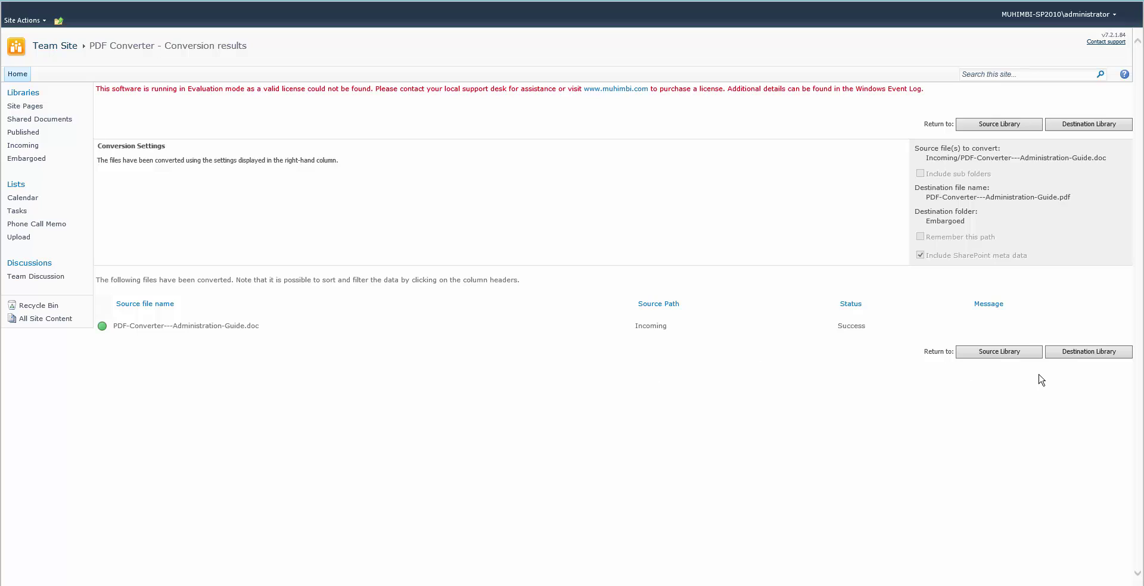
- Go to the destination library and refresh it to check the watermark workflow's status
left_click(1070, 355)
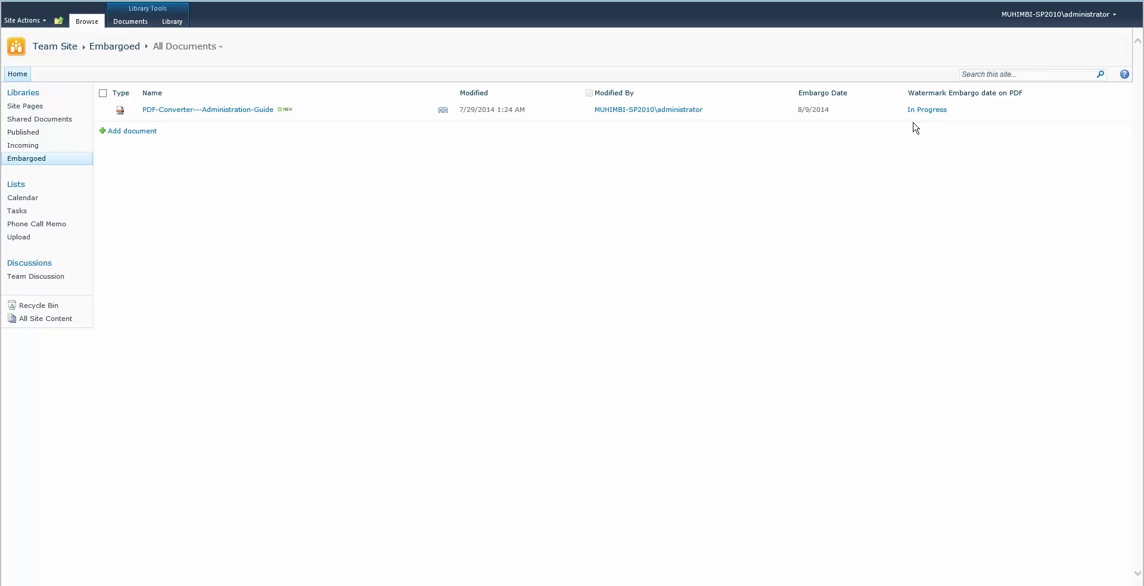
left_click(14, 158)
left_click(15, 159)
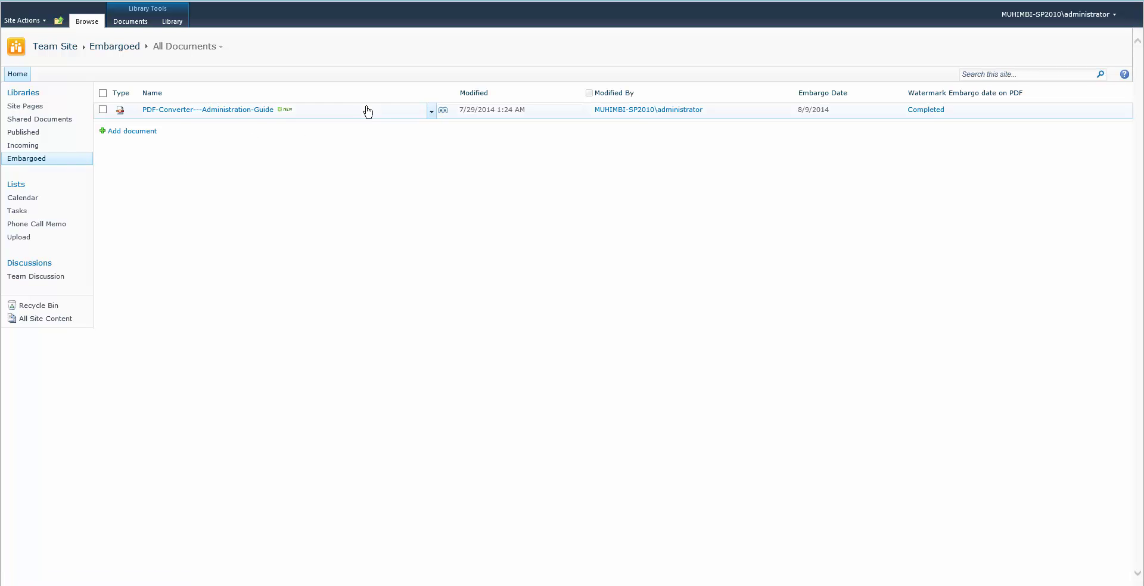
- Open the converted PDF in Foxit WebPDF Reader and examine the embargo watermark on its first two pages
left_click(443, 111)
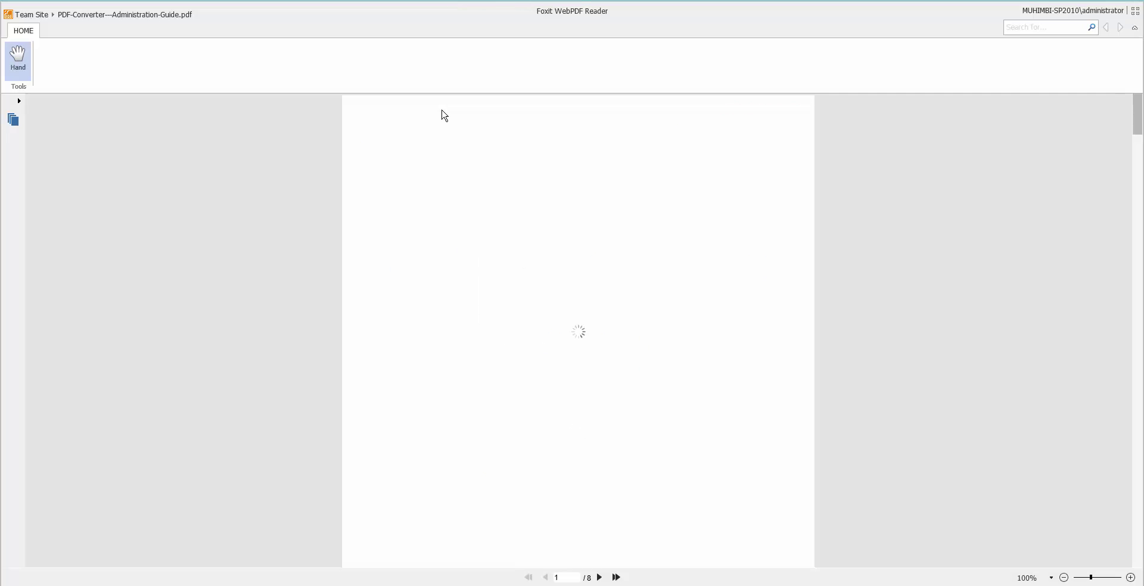
scroll(706, 343, "down", 5)
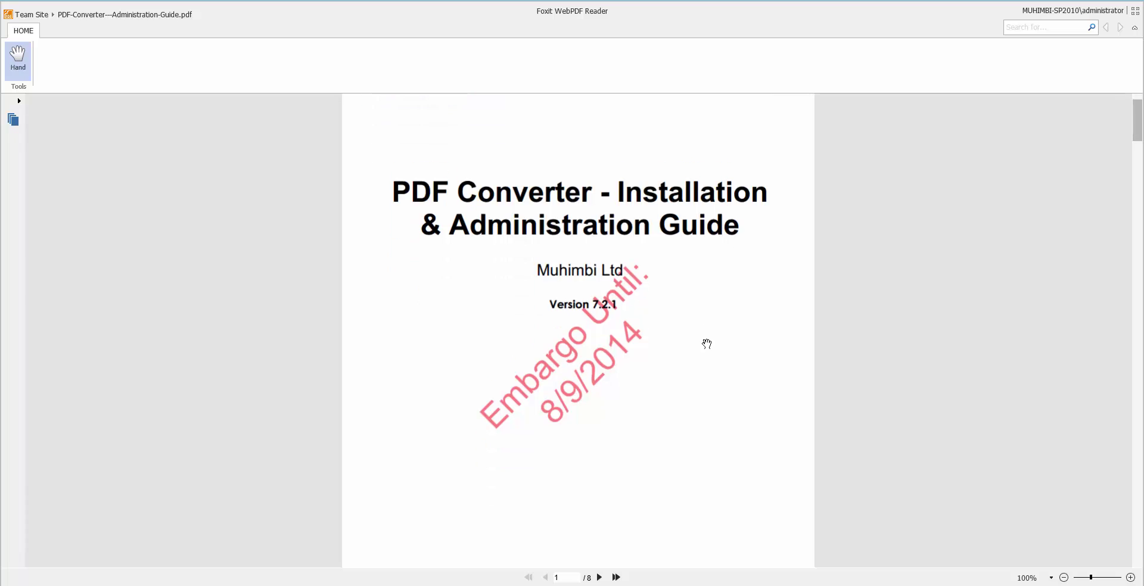
scroll(710, 345, "down", 10)
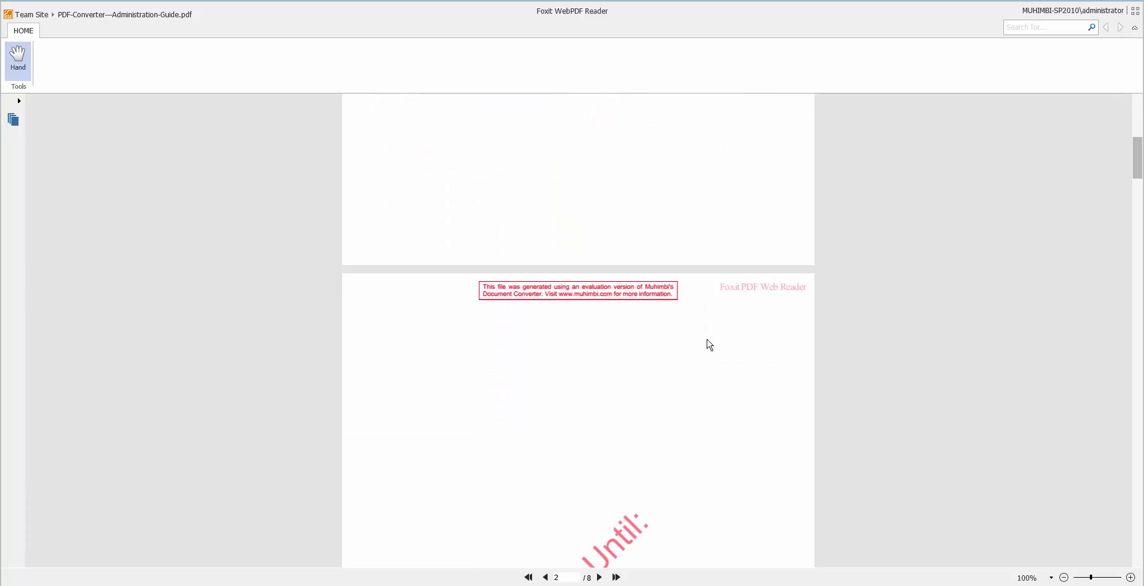
scroll(708, 343, "down", 2)
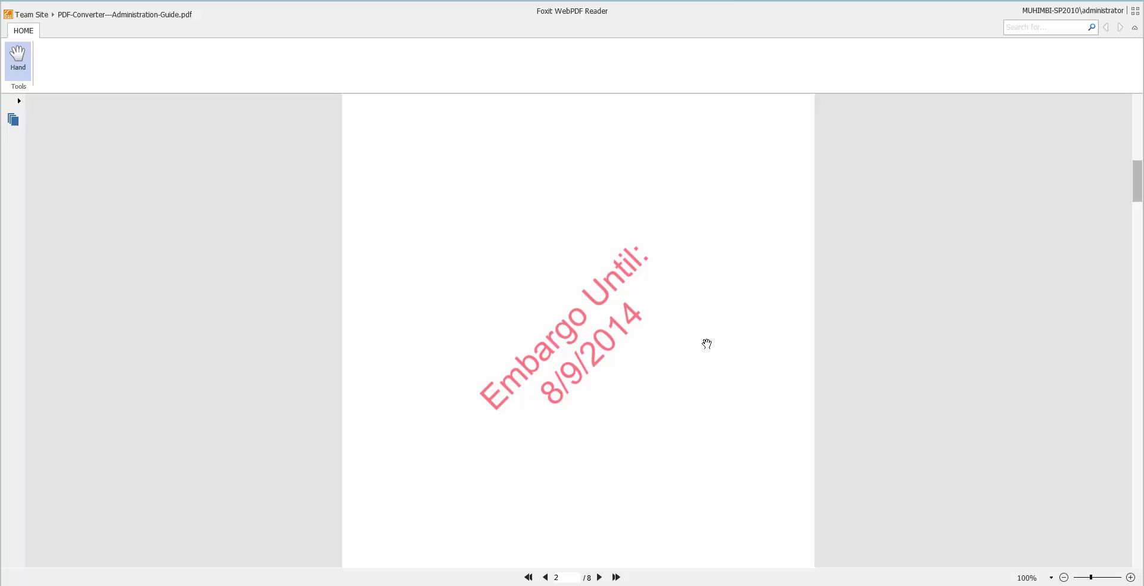